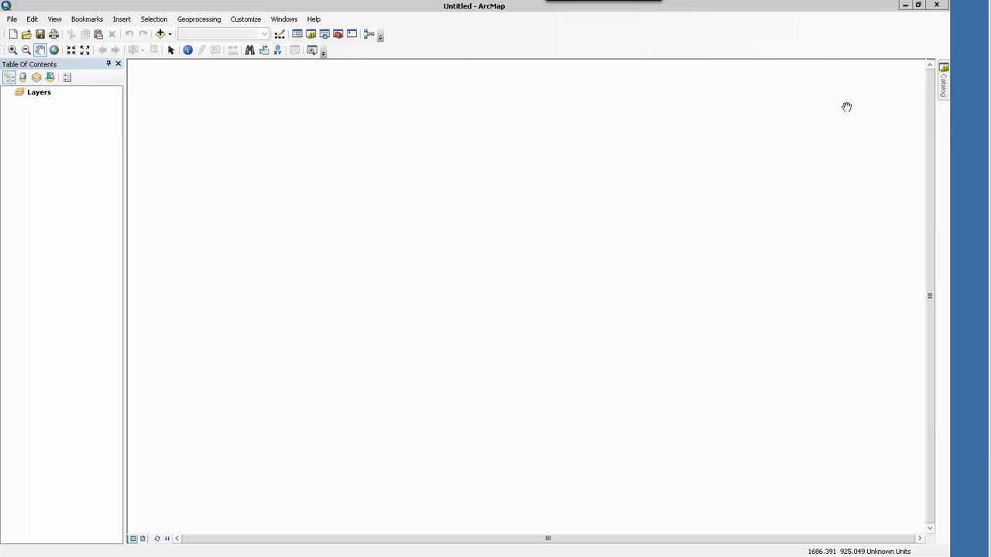
- Open the domain settings in the database properties of geom_7132_project.gdb
click(944, 91)
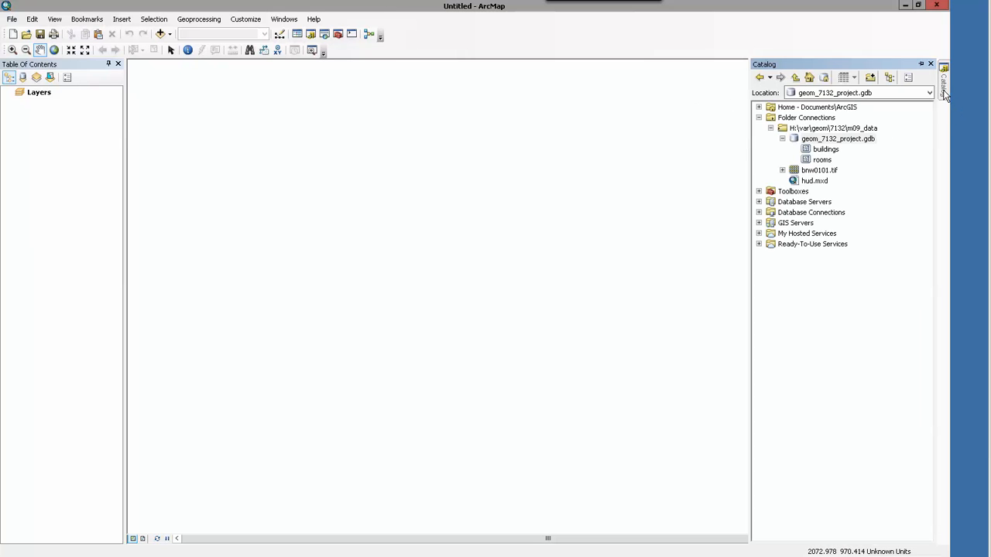
click(838, 140)
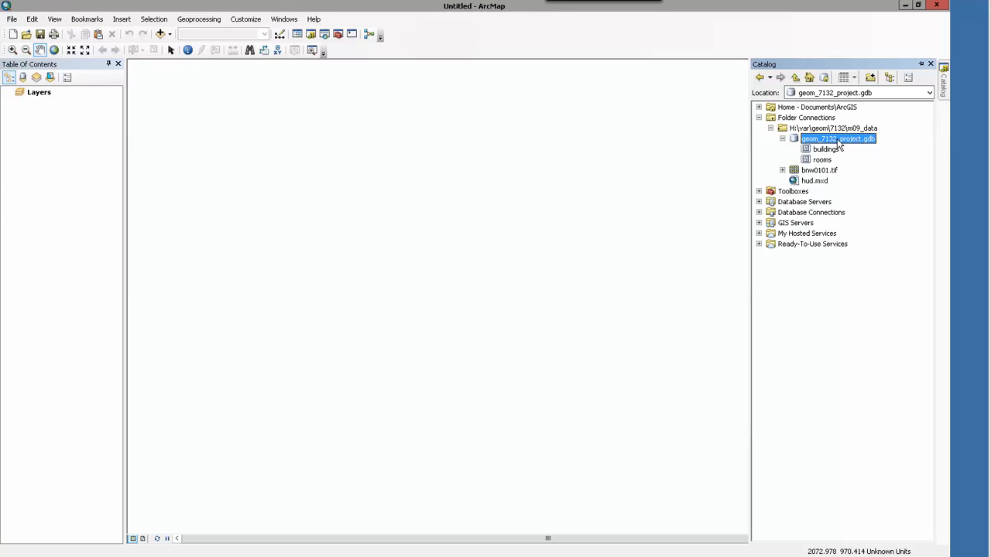
right_click(838, 143)
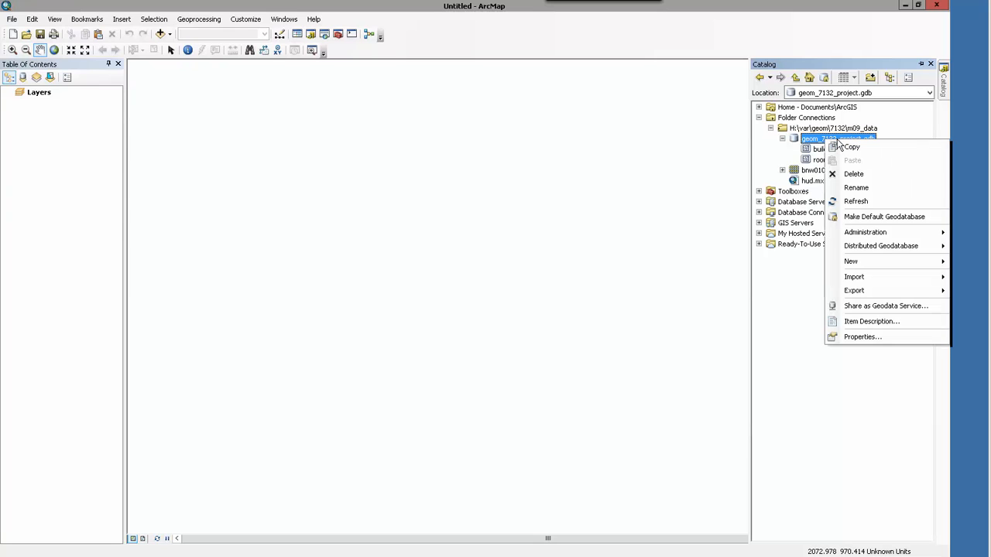
click(866, 339)
click(350, 133)
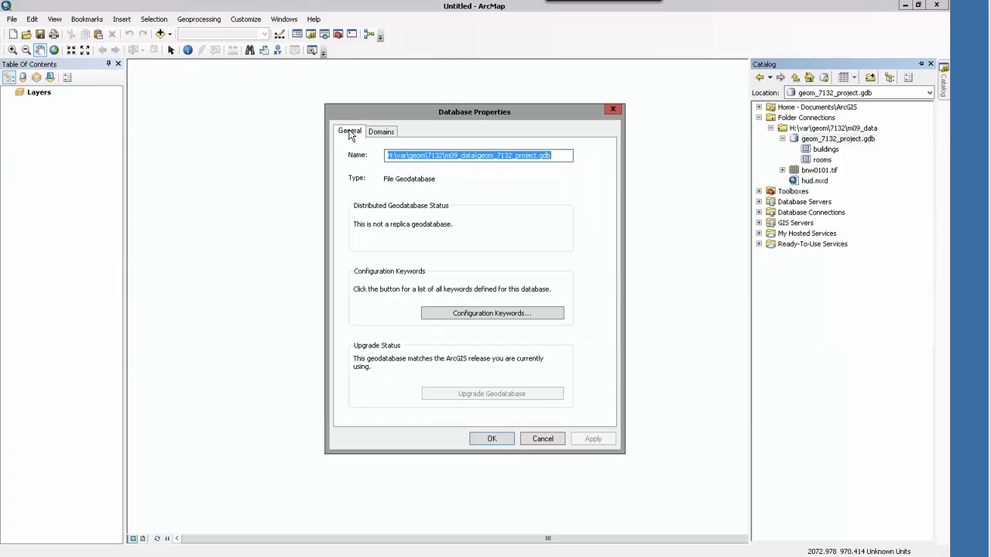
click(375, 133)
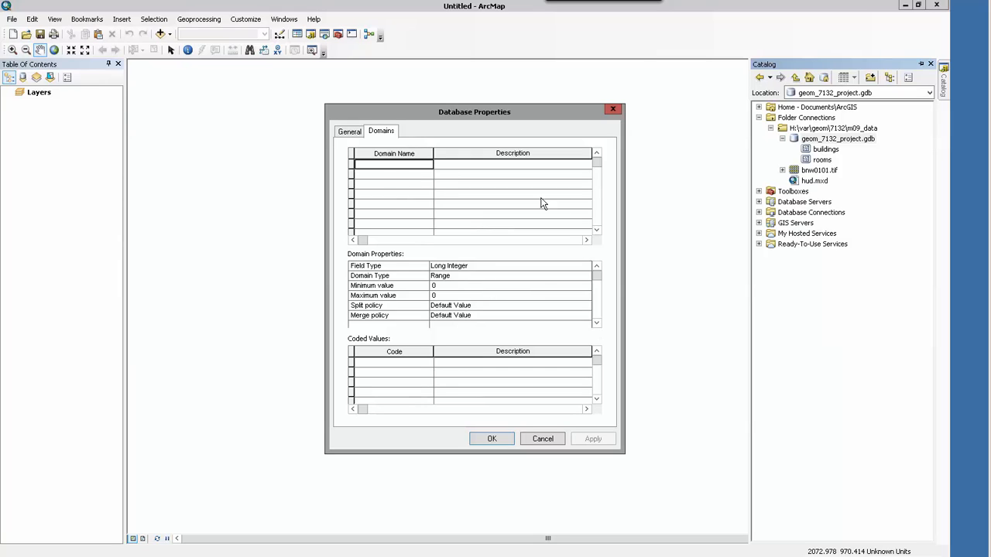
- Create a domain named room_types with the description "The type of room classroom or office, etc."
text(Room_types)
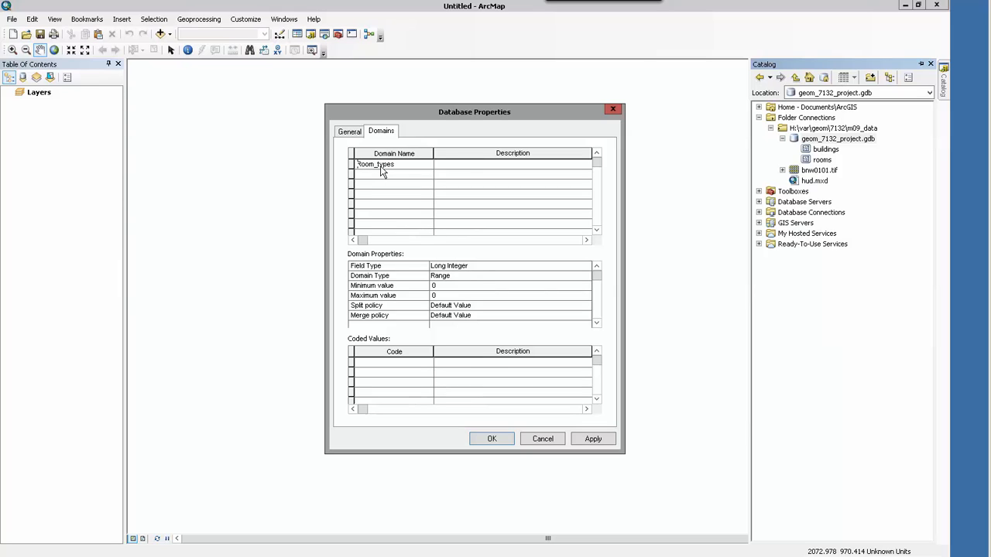
key(Delete)
click(462, 166)
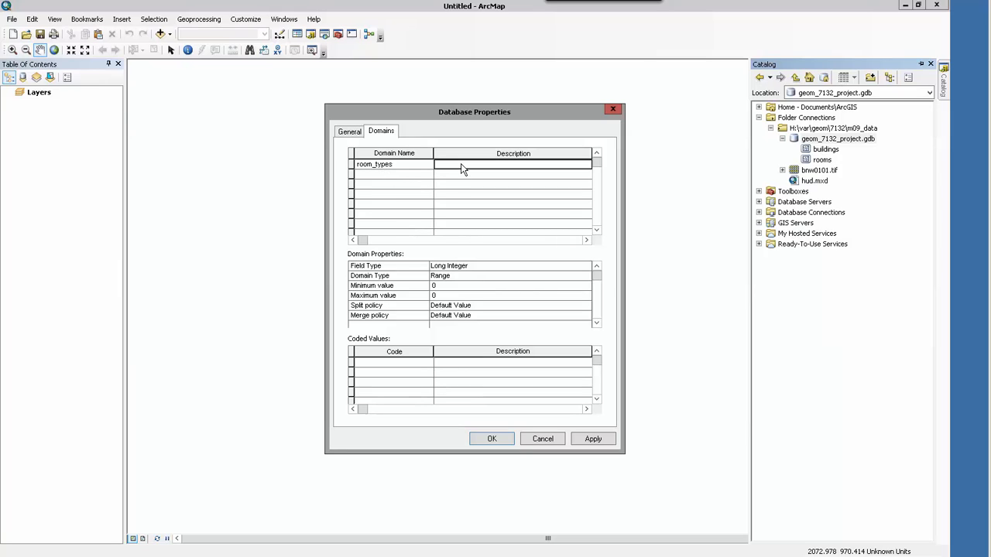
text(The )
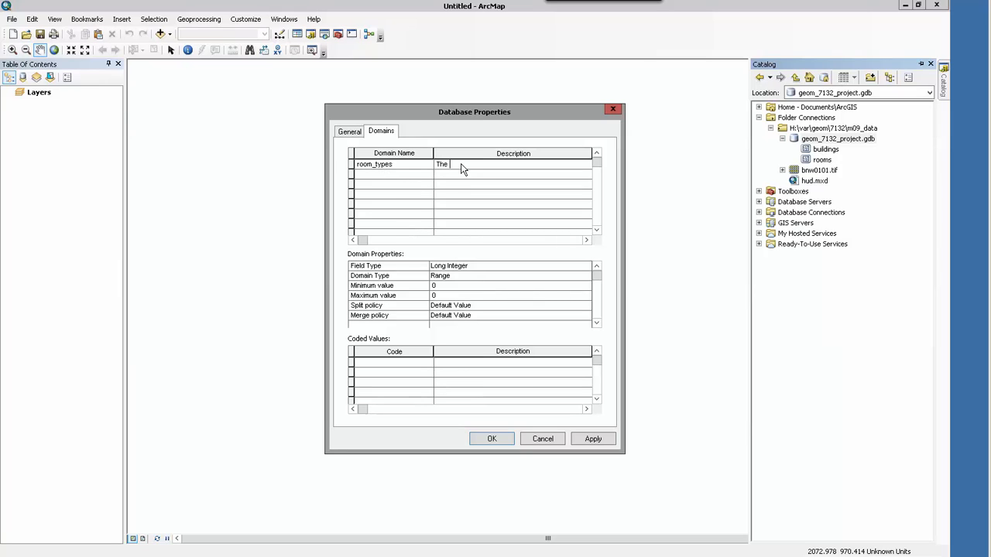
text(type of room classroom or office, etc.)
- Set the room_types domain type to Coded Values, keeping Default Value as the split policy
click(500, 187)
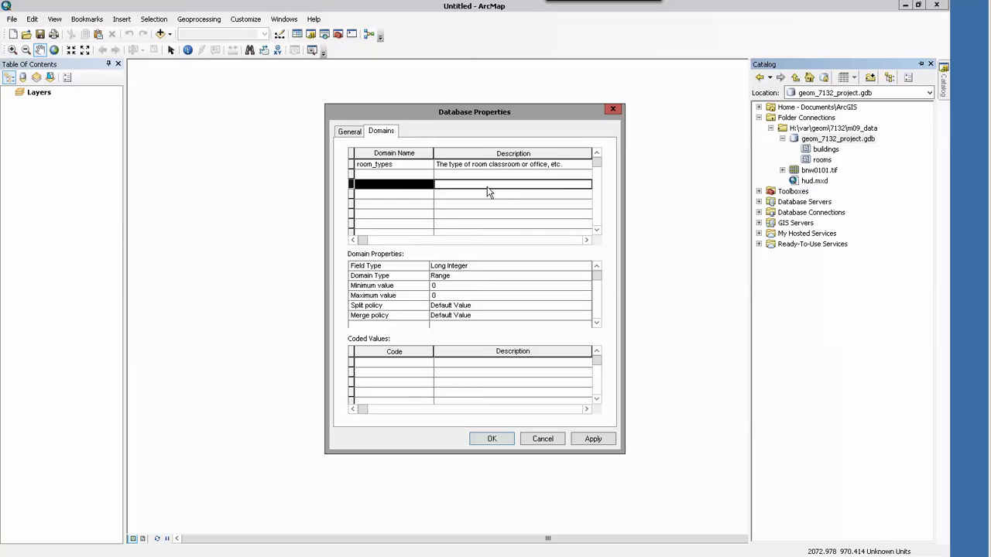
click(469, 279)
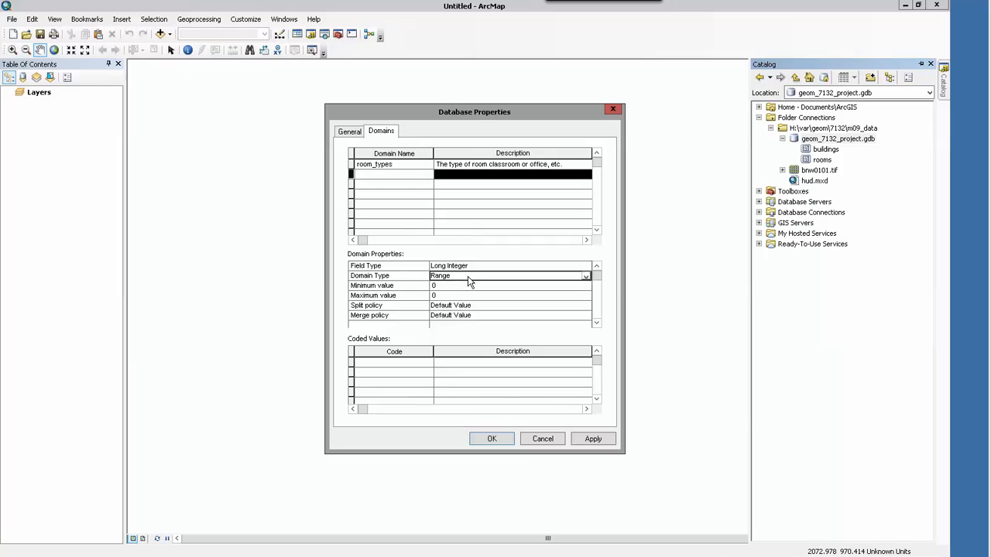
click(469, 278)
click(456, 296)
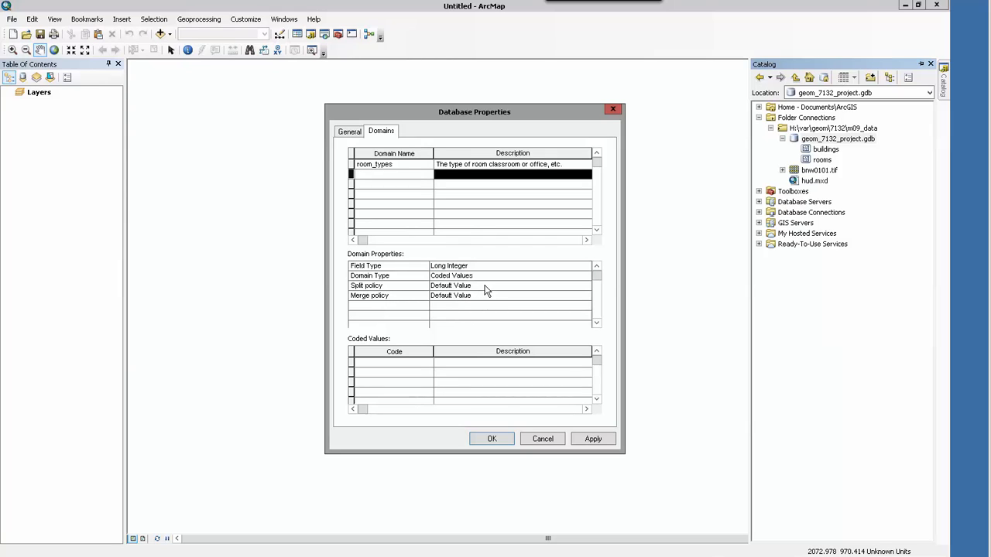
click(486, 287)
click(485, 287)
click(485, 289)
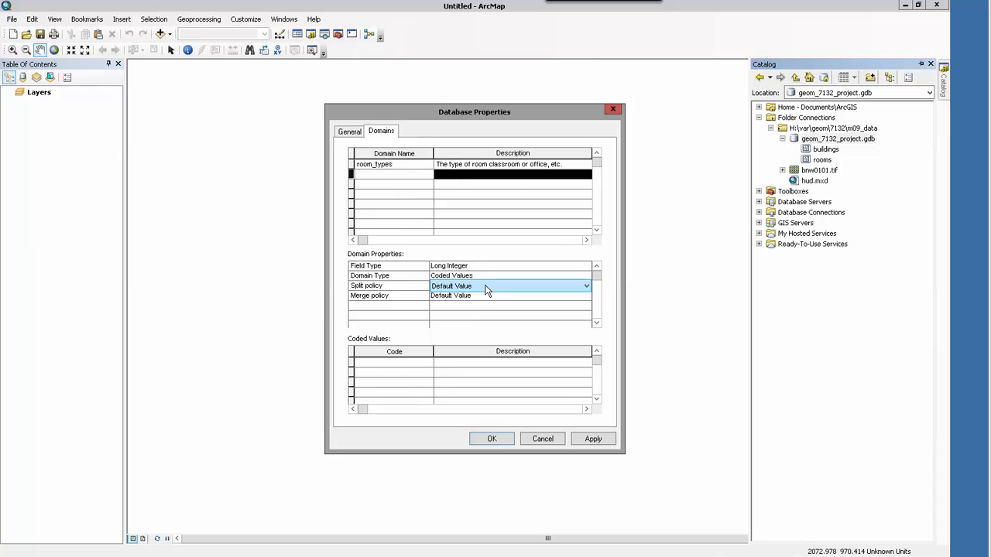
- Add coded values 1 for Office and 2 for Classroom to the room_types domain
click(404, 369)
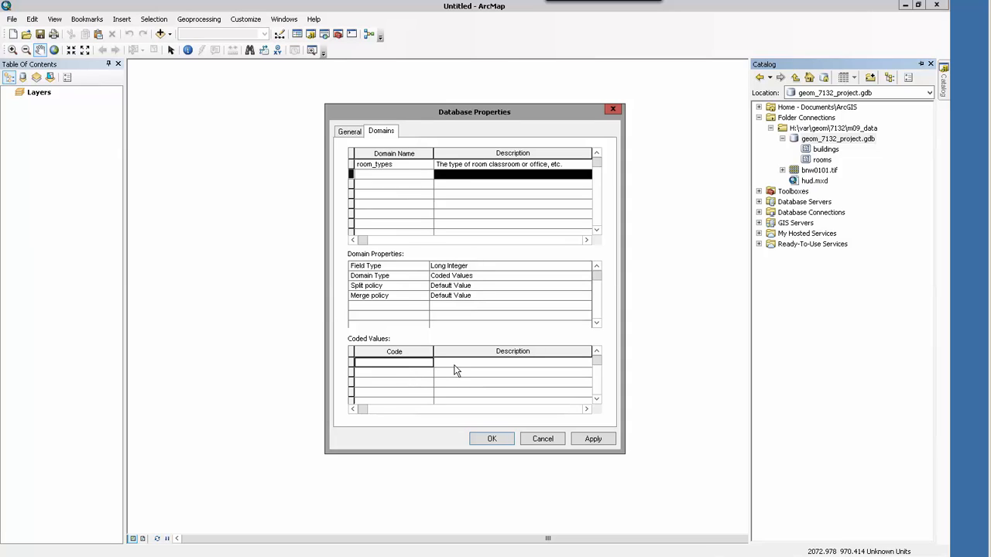
text(1)
key(Tab)
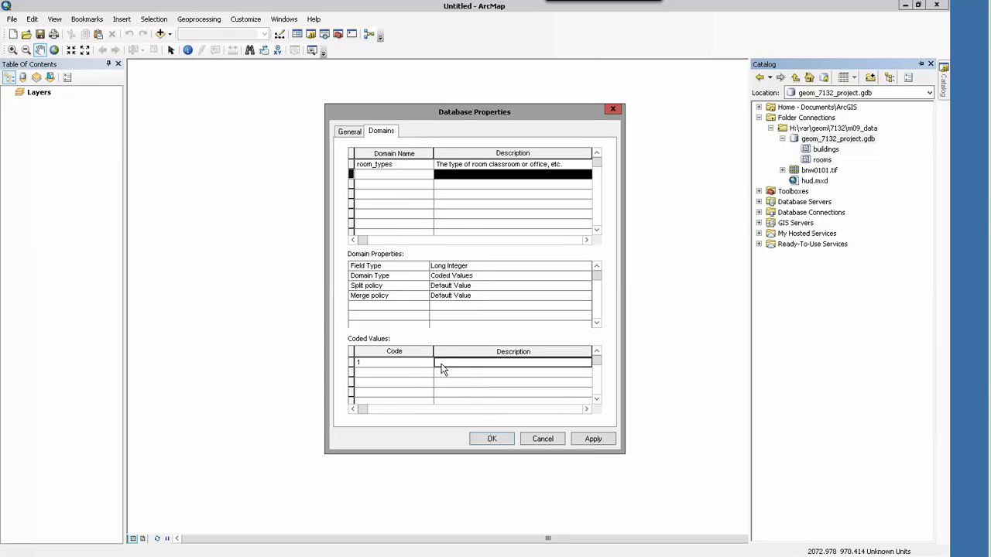
text(Office)
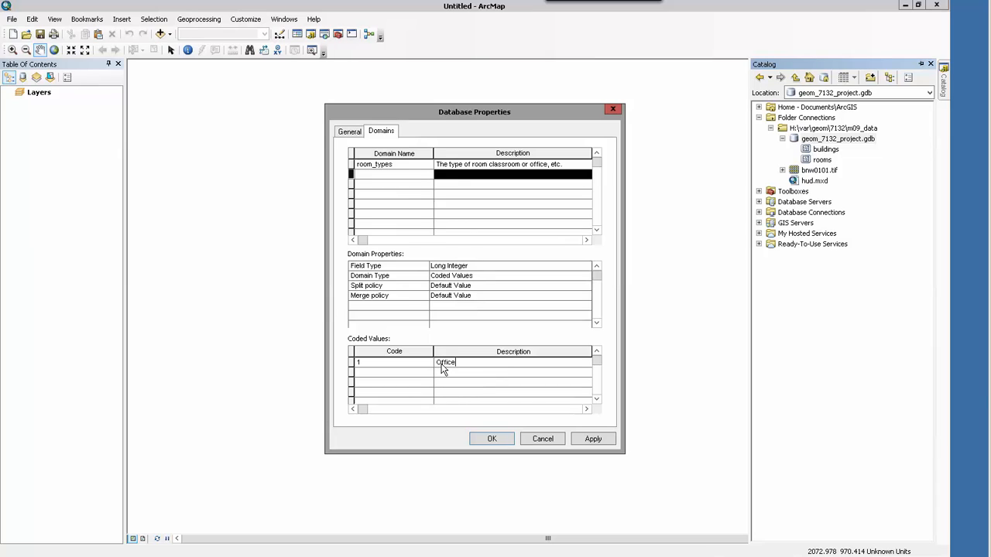
key(Tab)
text(2)
key(Tab)
text(Classroom)
key(Tab)
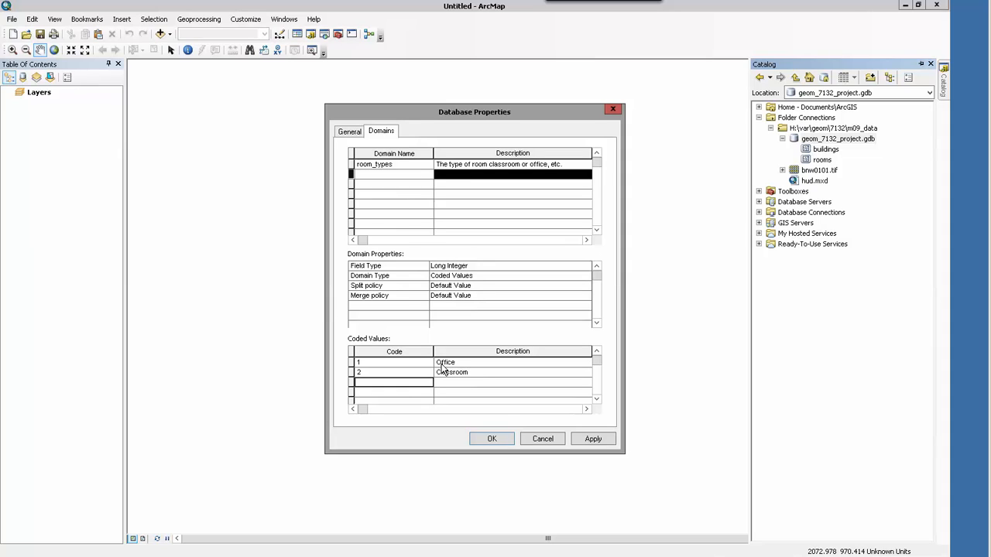
- Add coded values 3 for Communications and 4 for Study room
text(3)
key(Tab)
text(Co)
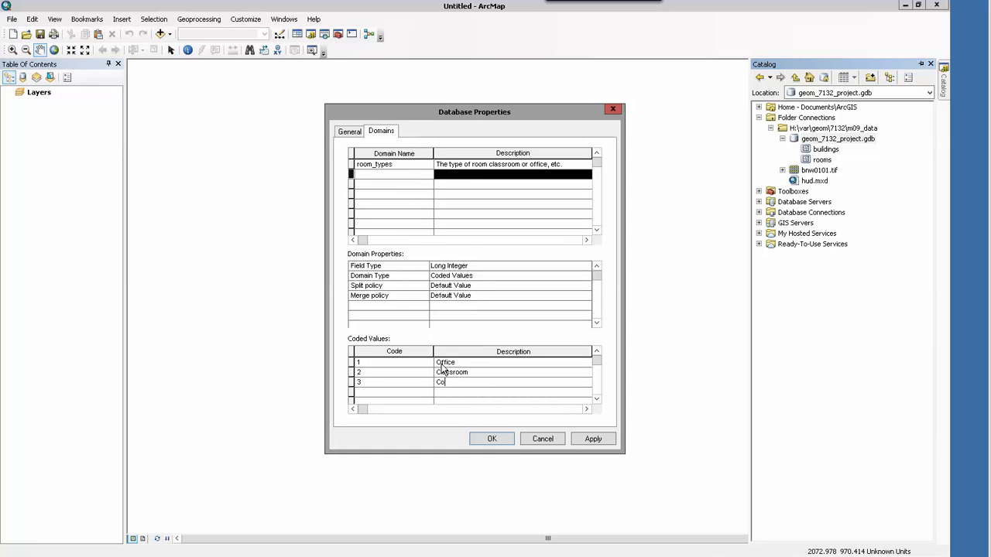
text(mmunications)
key(Tab)
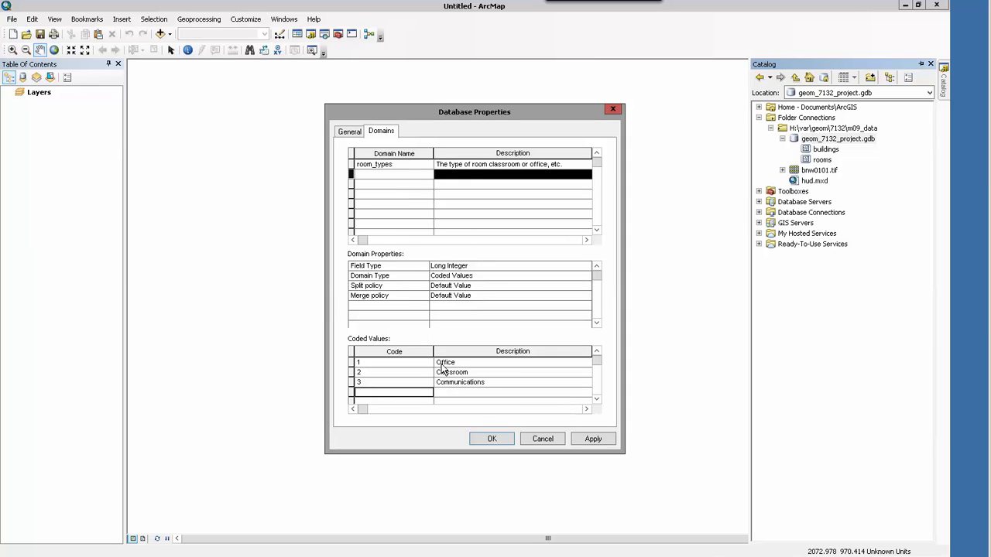
text(4)
key(Tab)
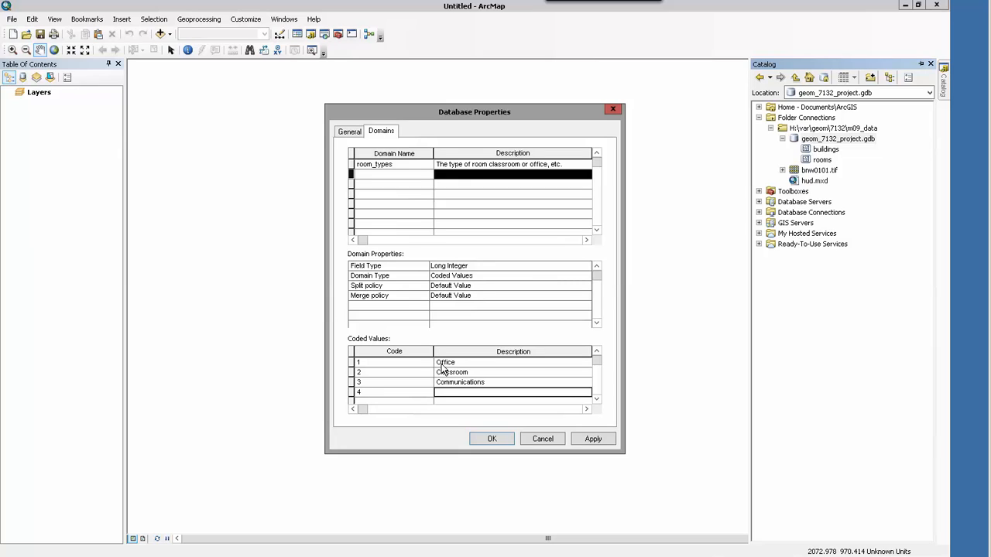
text(Study )
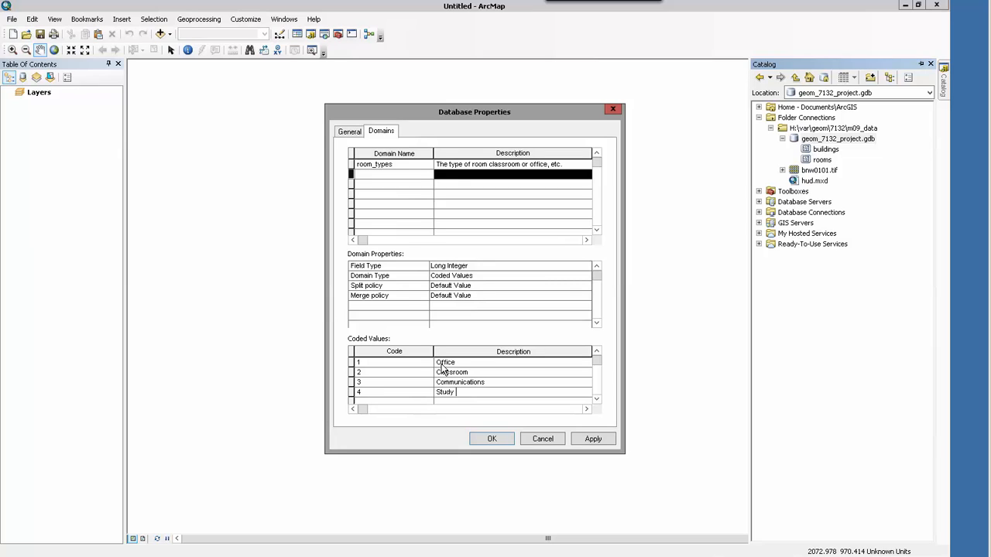
text(room)
key(Tab)
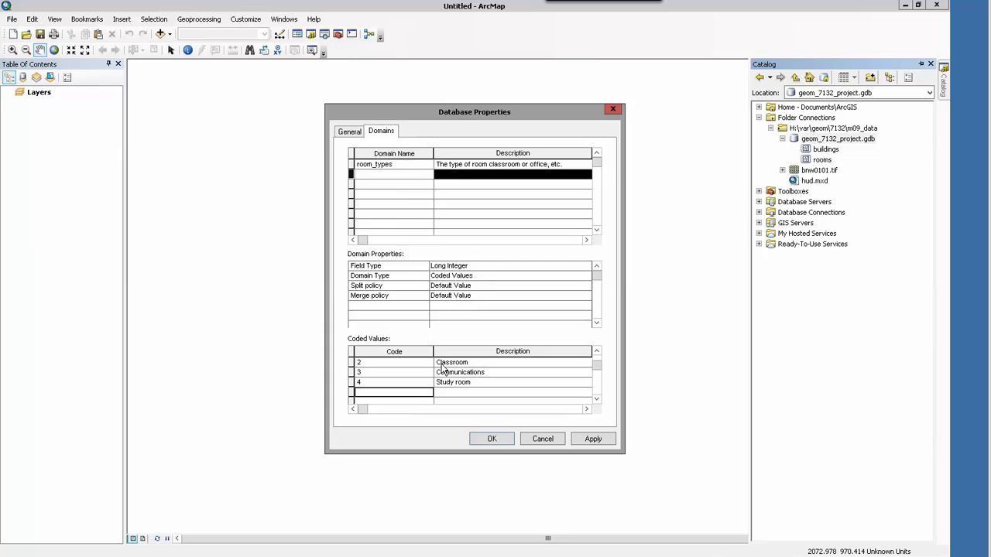
- Correct the description of code 4 to "Study Room" and enter code 5 in the next row
click(456, 384)
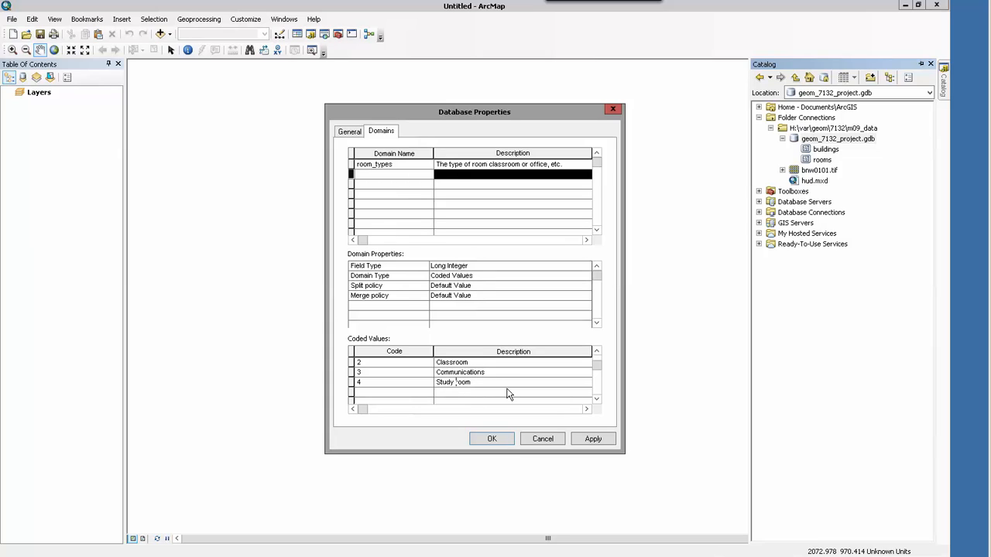
click(473, 392)
click(467, 385)
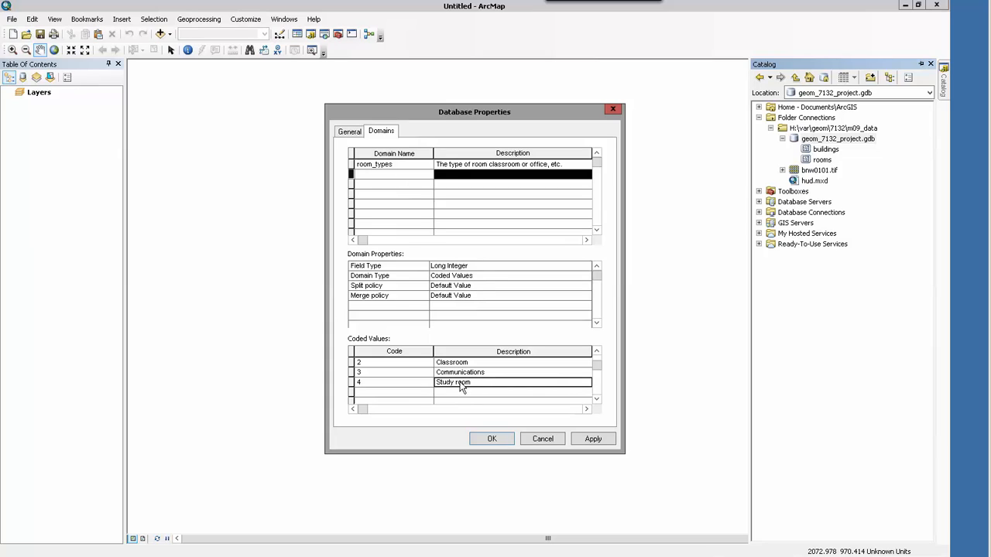
click(459, 382)
key(BackSpace)
key(Tab)
text(R)
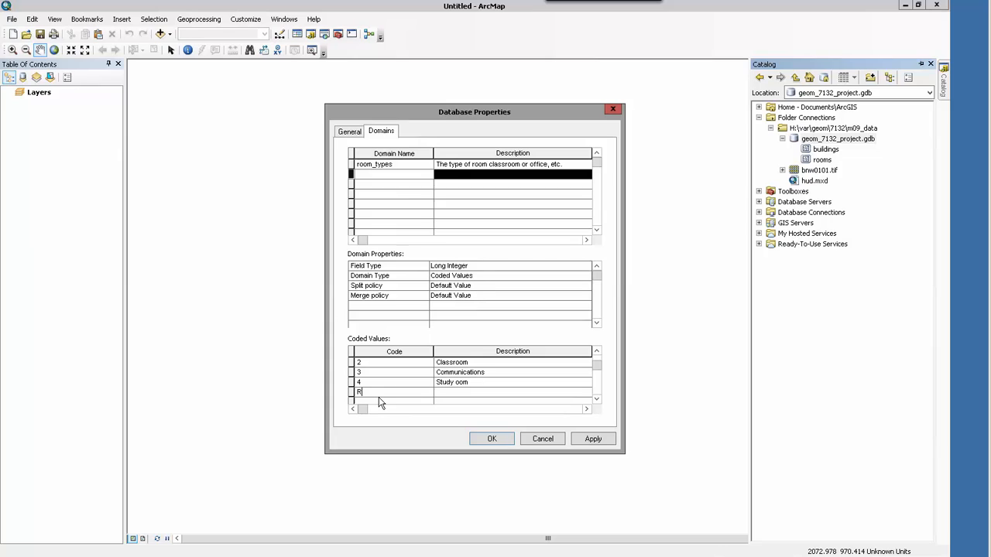
key(BackSpace)
text(5)
text(R)
- Describe code 5 as Boardroom and add coded value 6 for Washroom
click(455, 393)
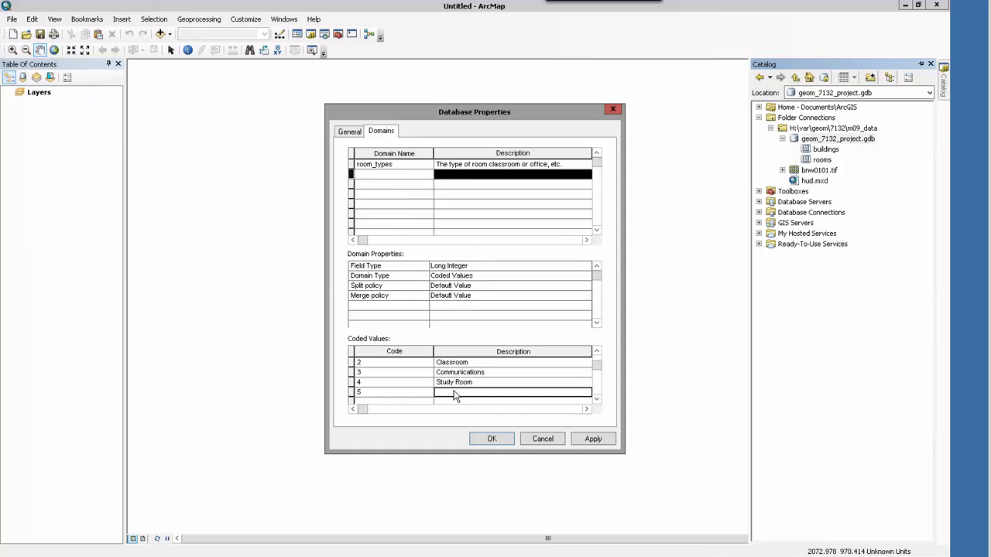
text(Bor)
key(BackSpace)
text(ardroom)
click(453, 403)
text(Was)
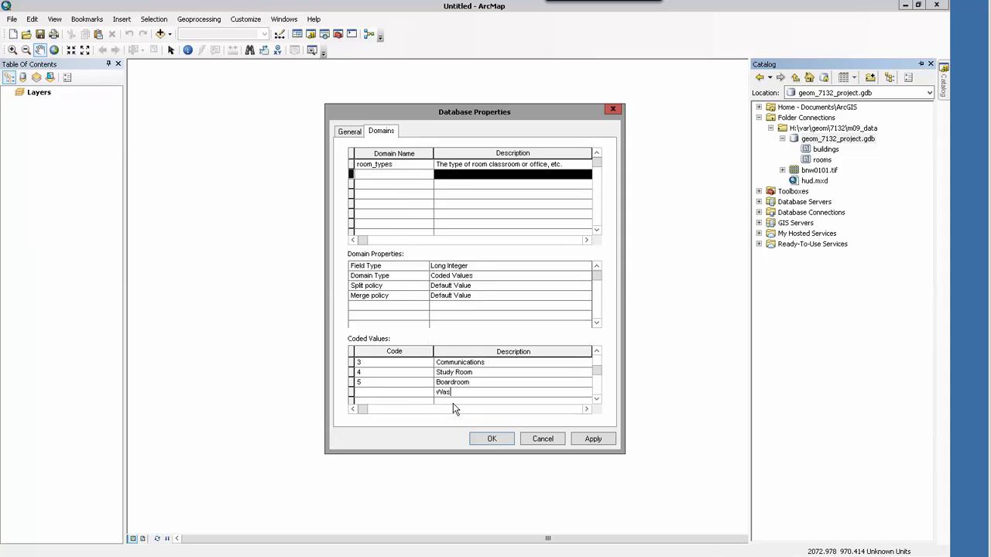
text(hroom)
click(390, 394)
text(6)
- Add coded values 7 for Storage and 8 for Reception area
click(384, 399)
scroll(423, 370, up, 1)
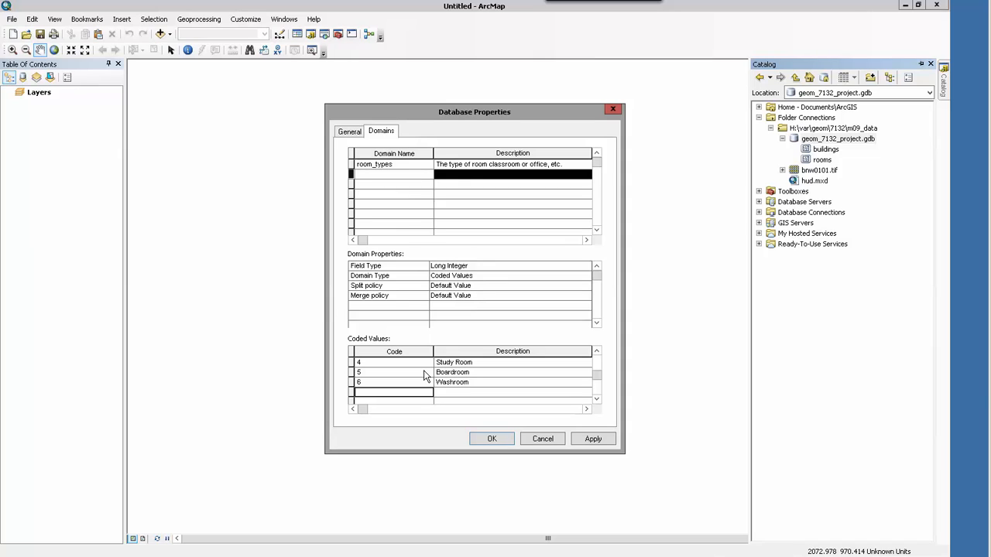
text(7)
click(461, 393)
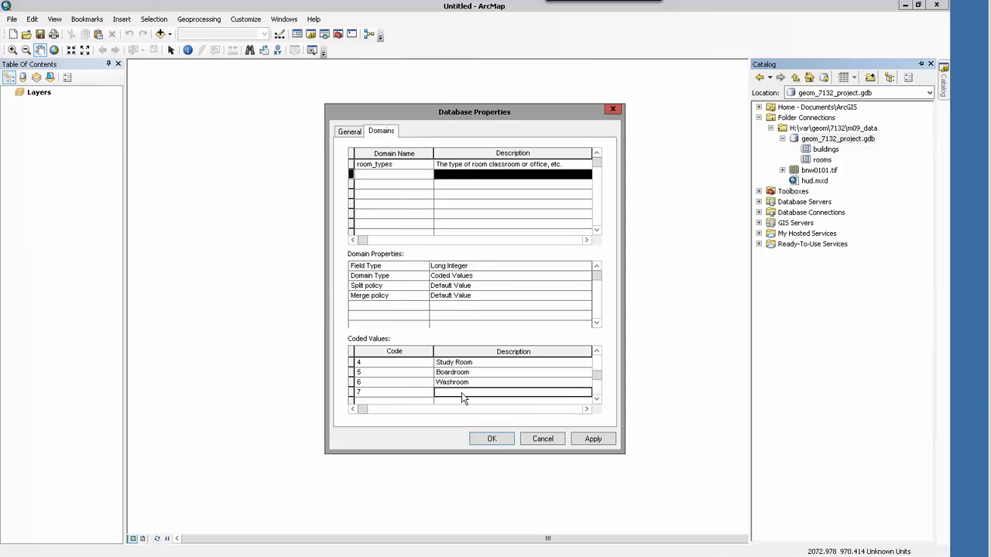
text(Storage)
key(Tab)
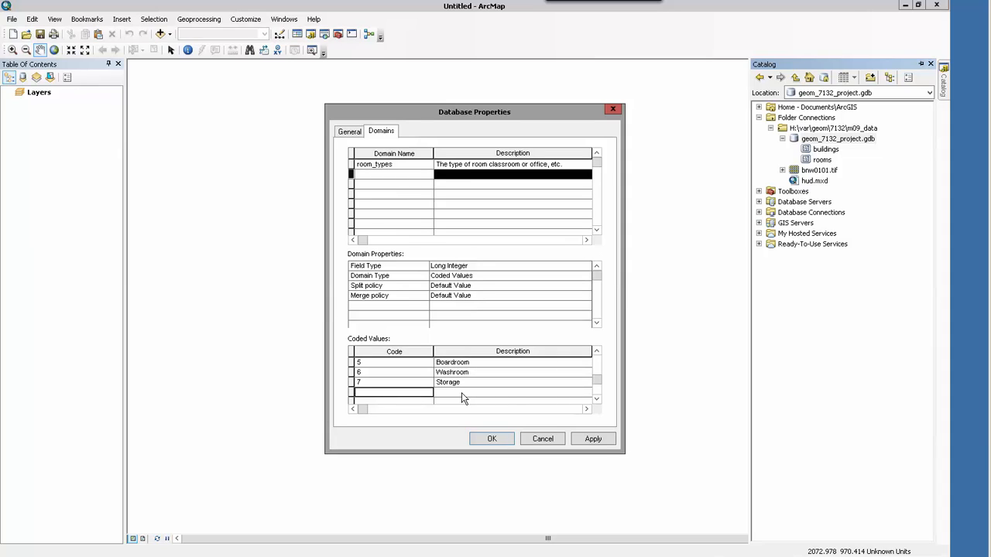
text(8)
click(462, 393)
text(Rece)
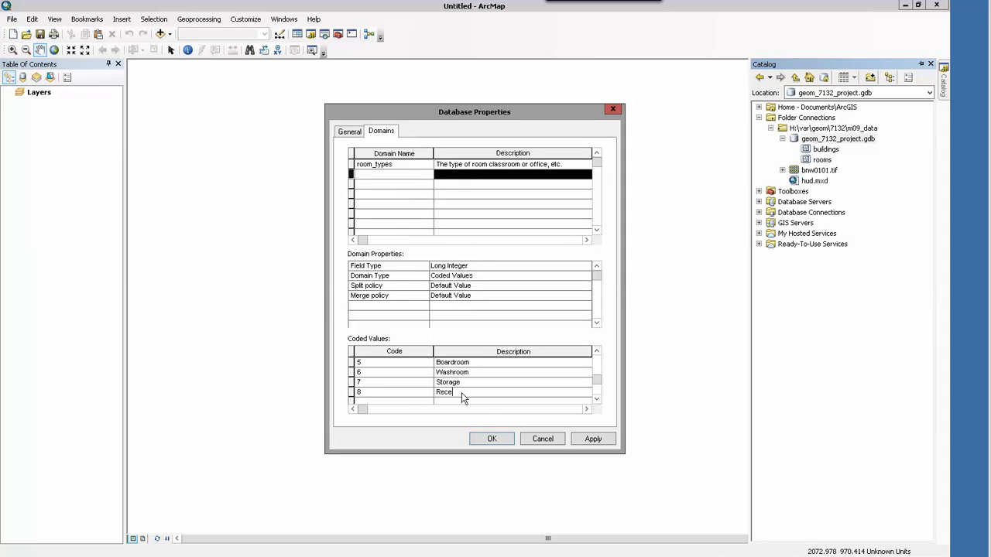
text(ption area)
- Add coded values 9 for Vault and 10 for Meeting to the room type list
click(406, 399)
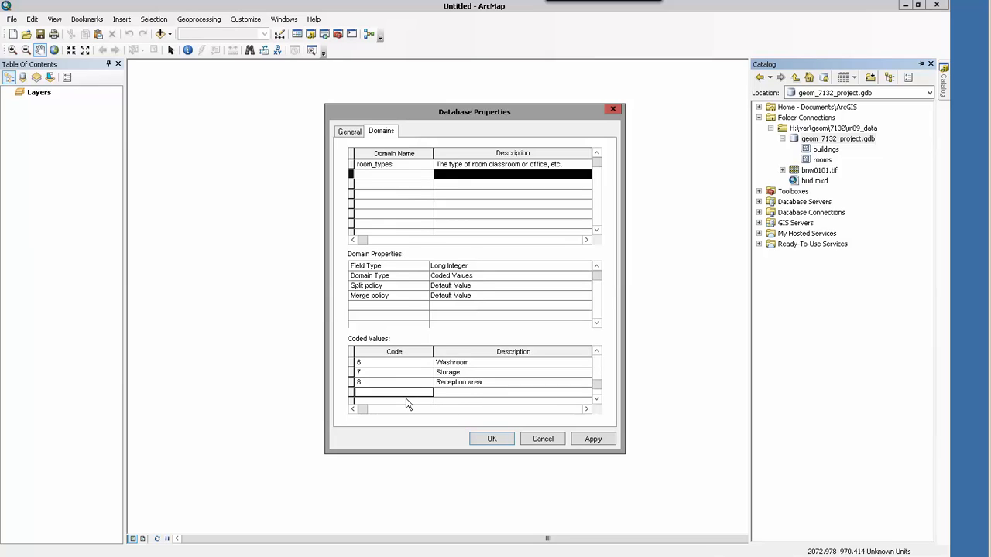
text(9)
click(469, 393)
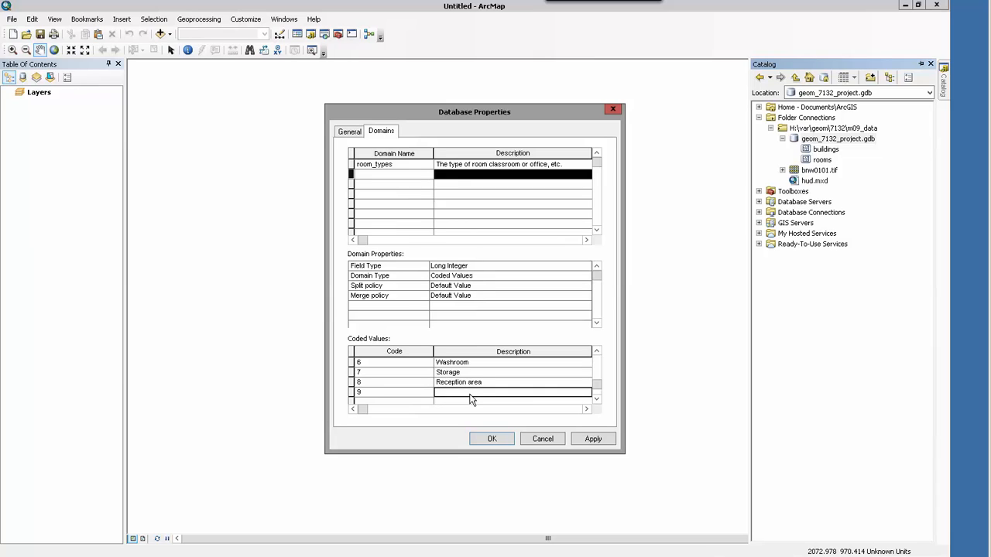
text(Vault)
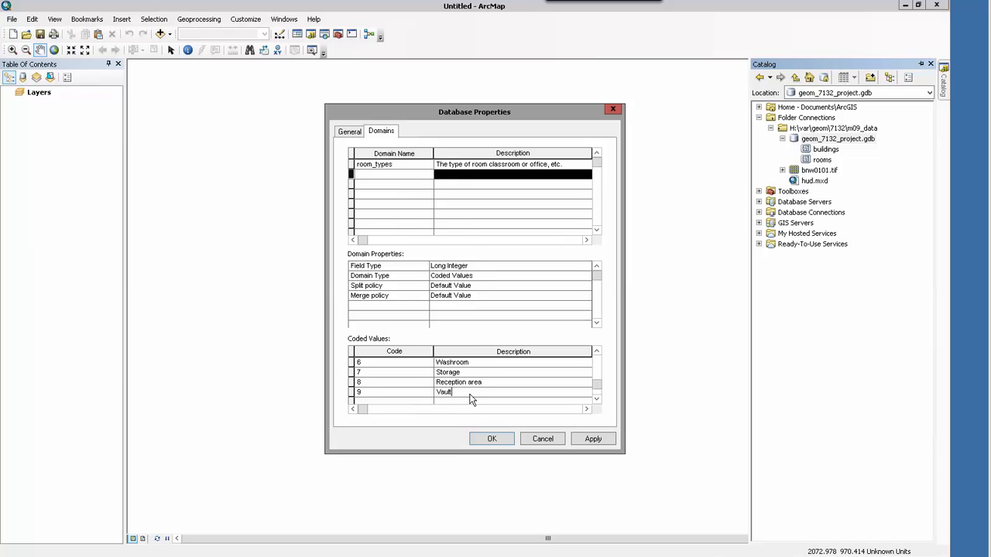
key(Tab)
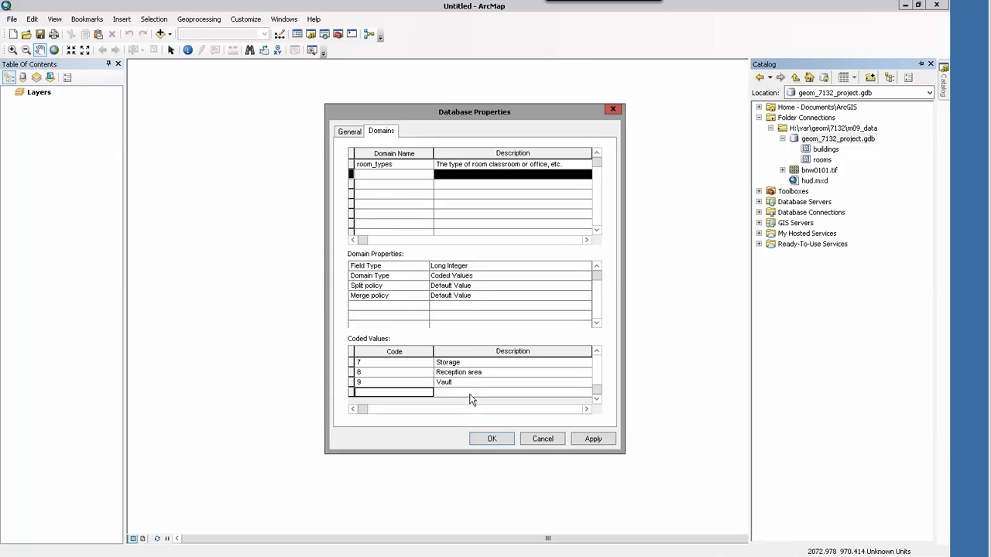
text(10)
key(Tab)
text(Meeting)
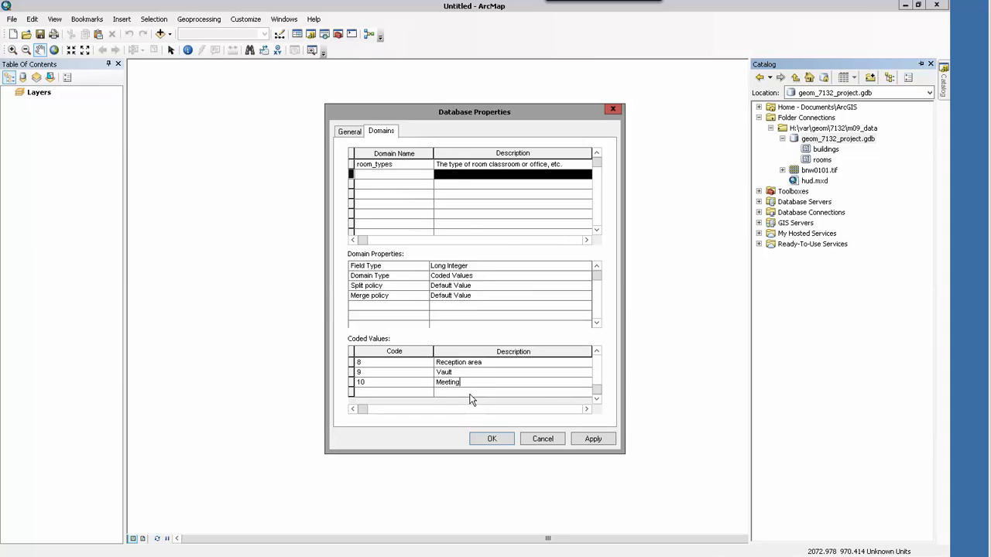
key(Tab)
scroll(473, 321, up, 3)
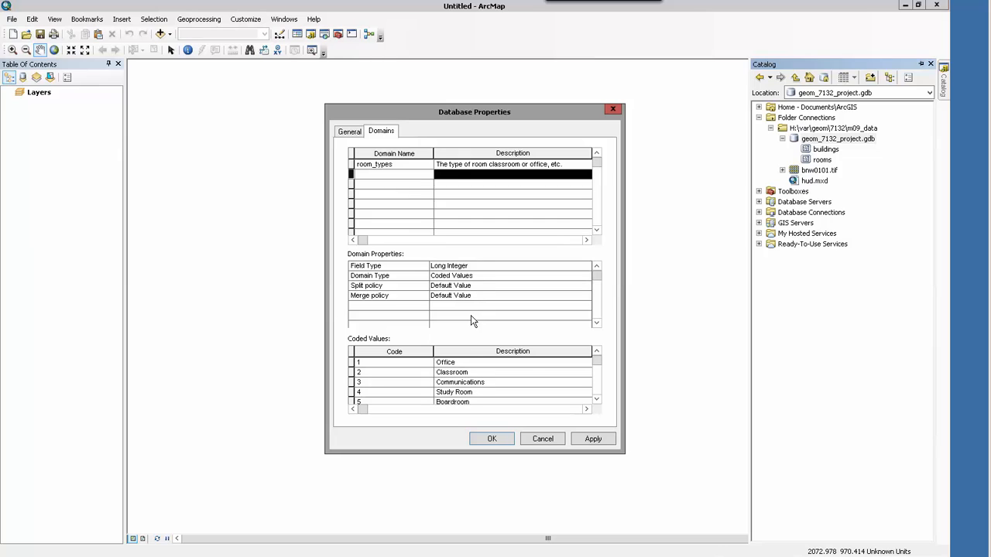
- Select the room_types domain instead of the blank row, apply the domain changes and close the database properties
click(593, 439)
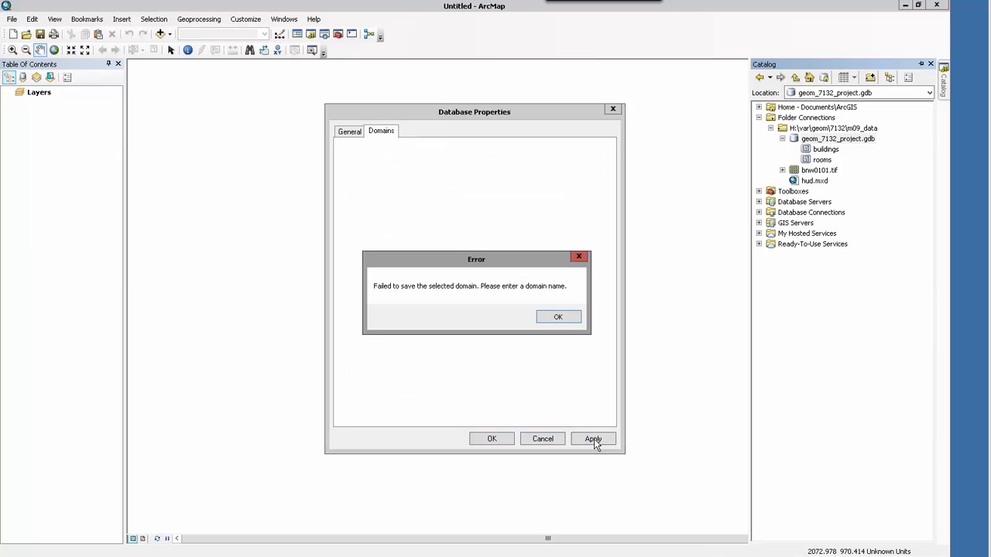
click(558, 319)
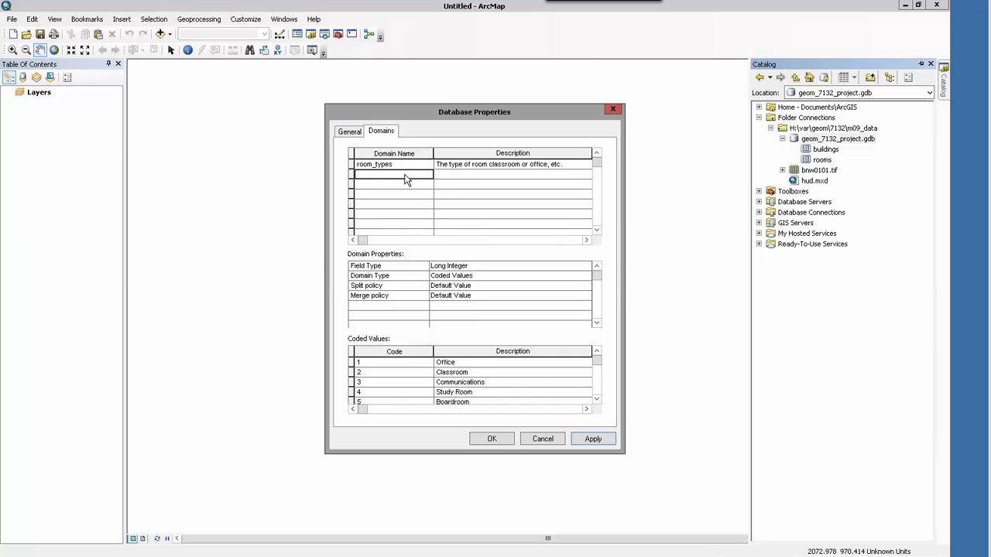
click(400, 165)
click(359, 164)
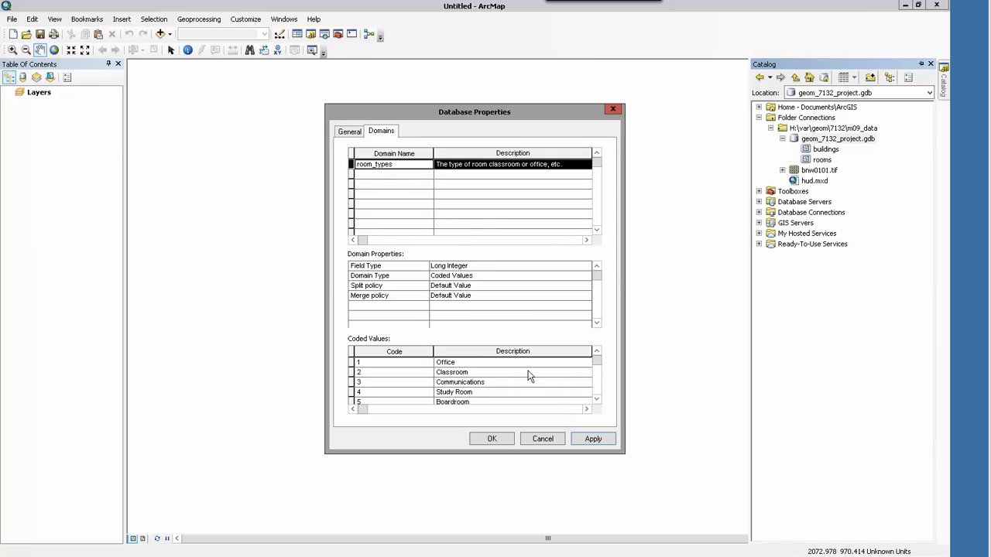
click(585, 441)
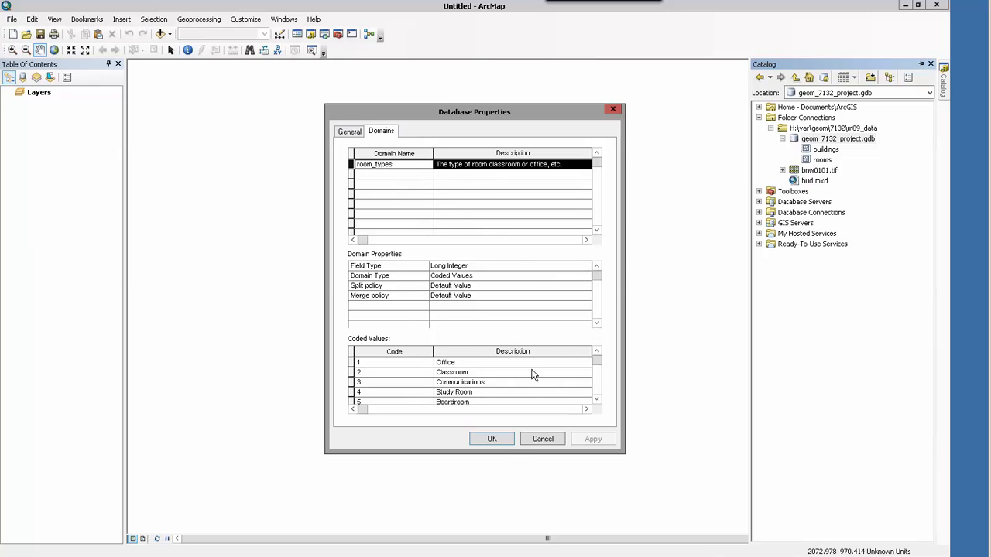
click(492, 439)
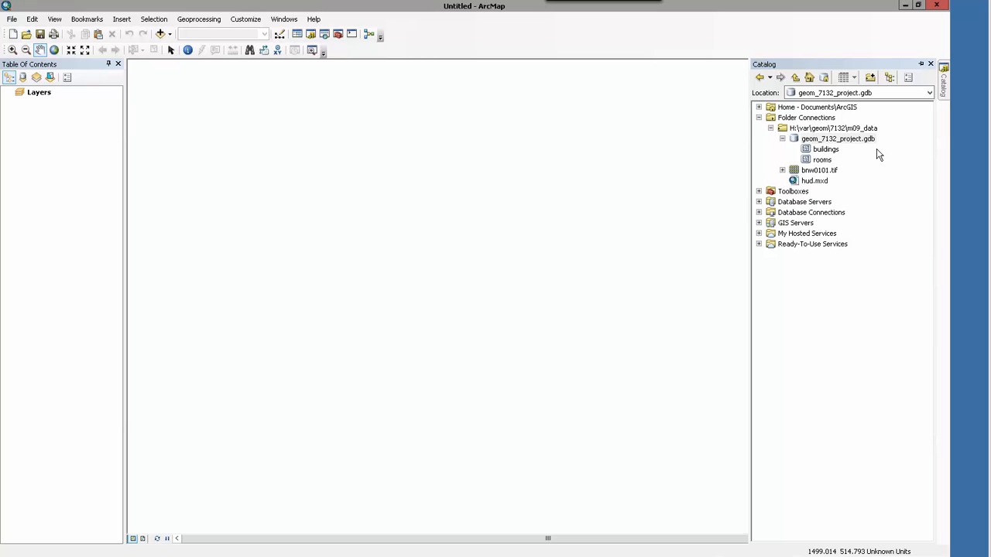
click(822, 160)
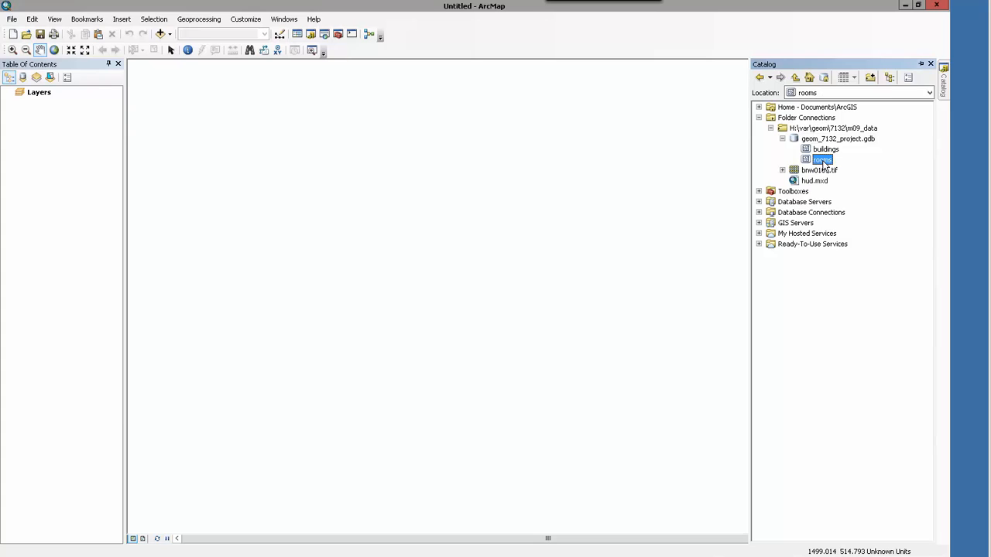
double_click(822, 160)
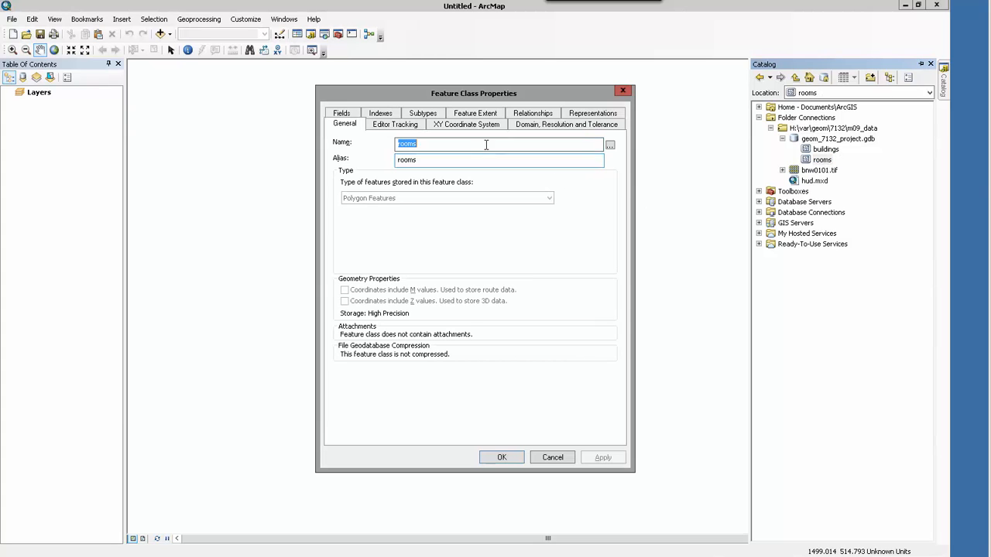
click(622, 91)
- Add a field named room_type with the Long Integer data type to the rooms feature class
right_click(820, 161)
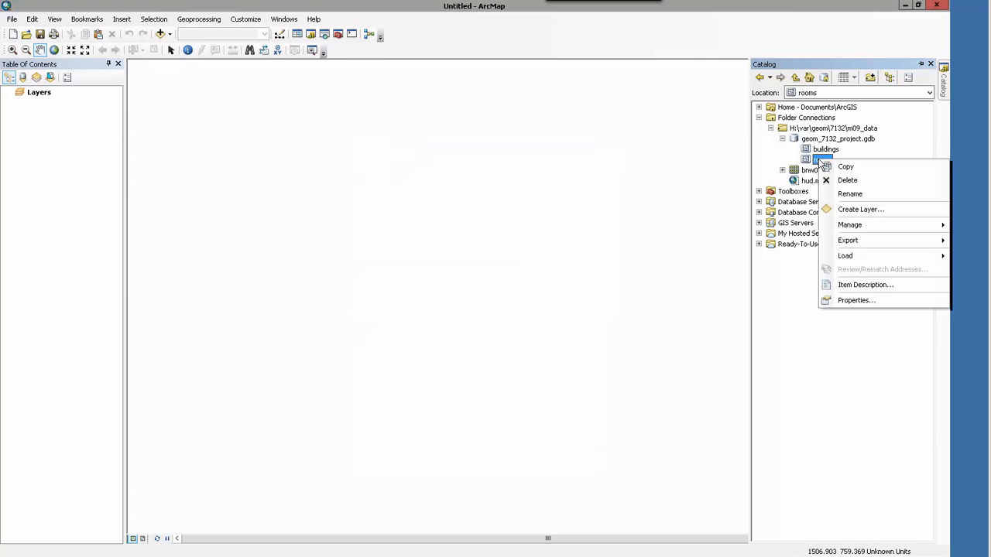
click(854, 300)
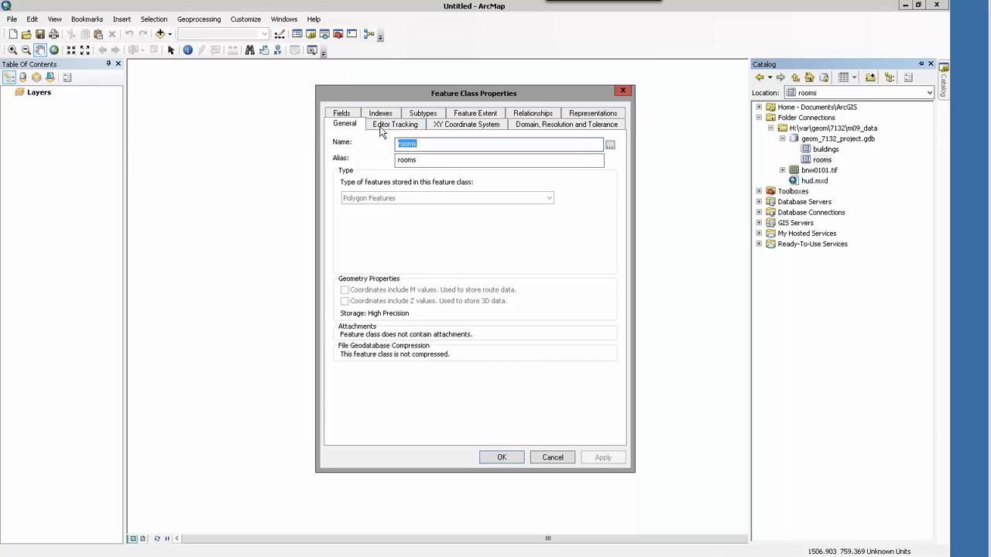
click(343, 114)
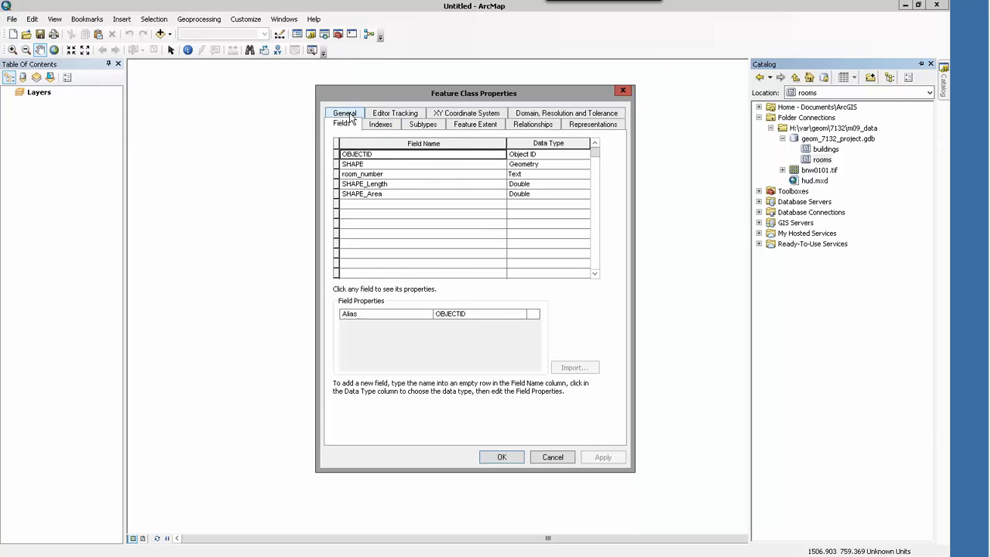
click(387, 204)
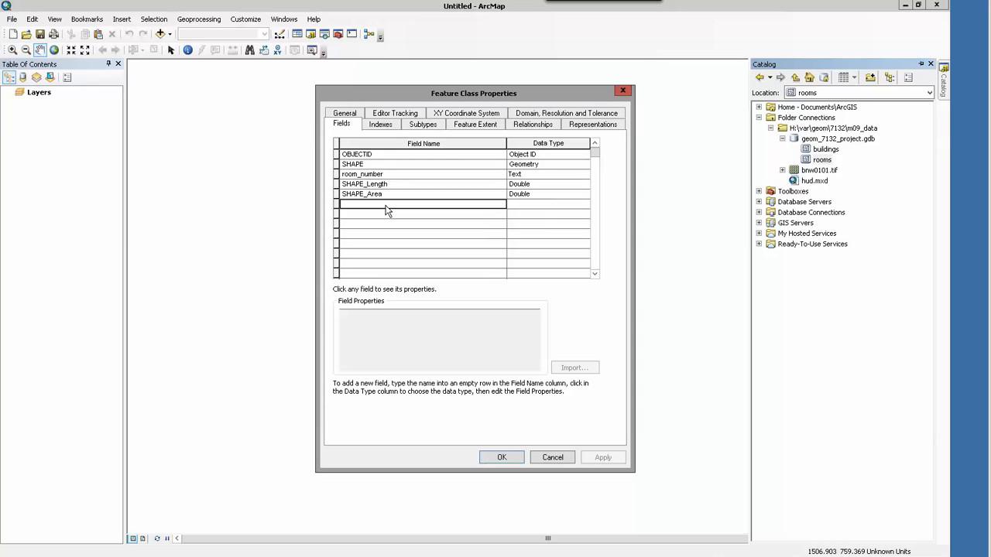
text(ro)
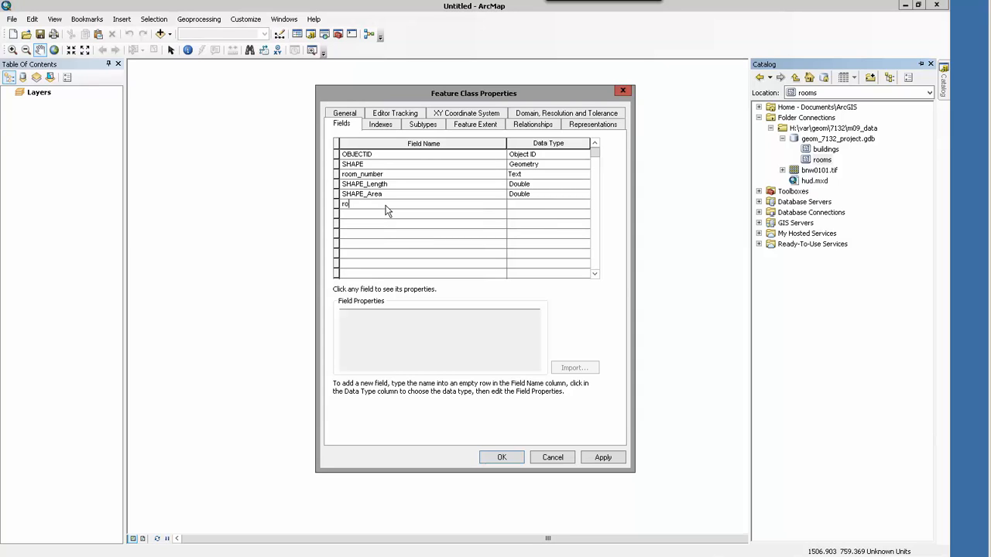
text(om_type)
click(527, 204)
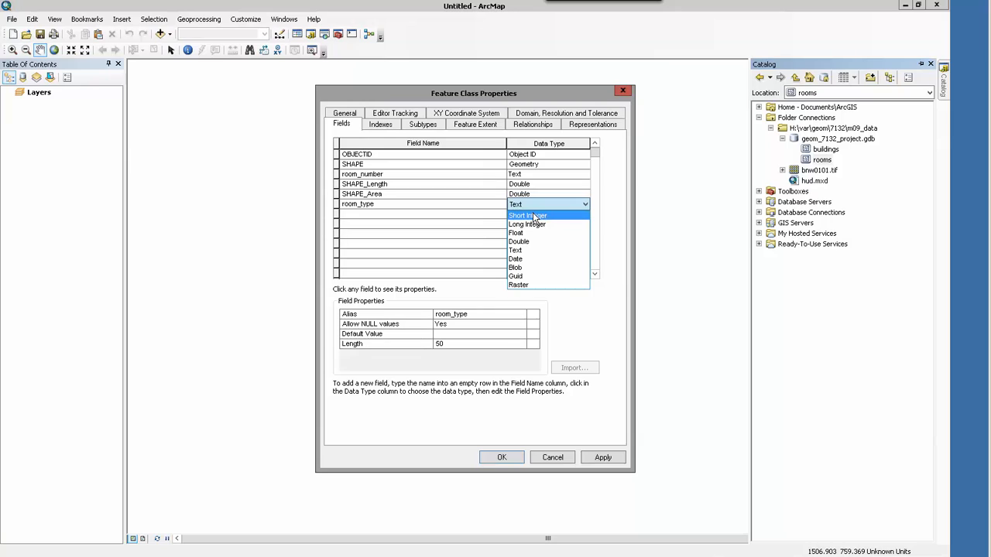
click(538, 224)
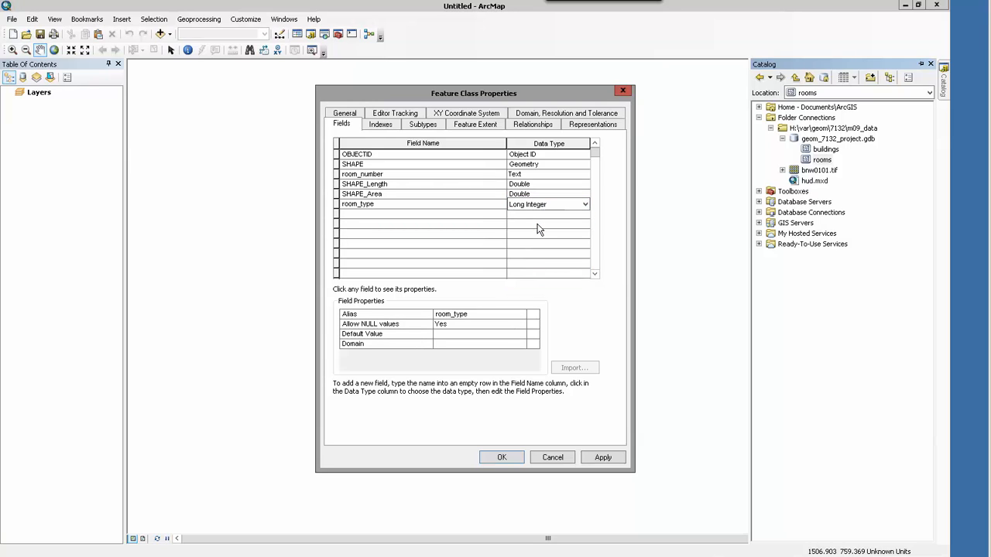
- Assign the room_types domain to the room_type field and apply it
click(460, 345)
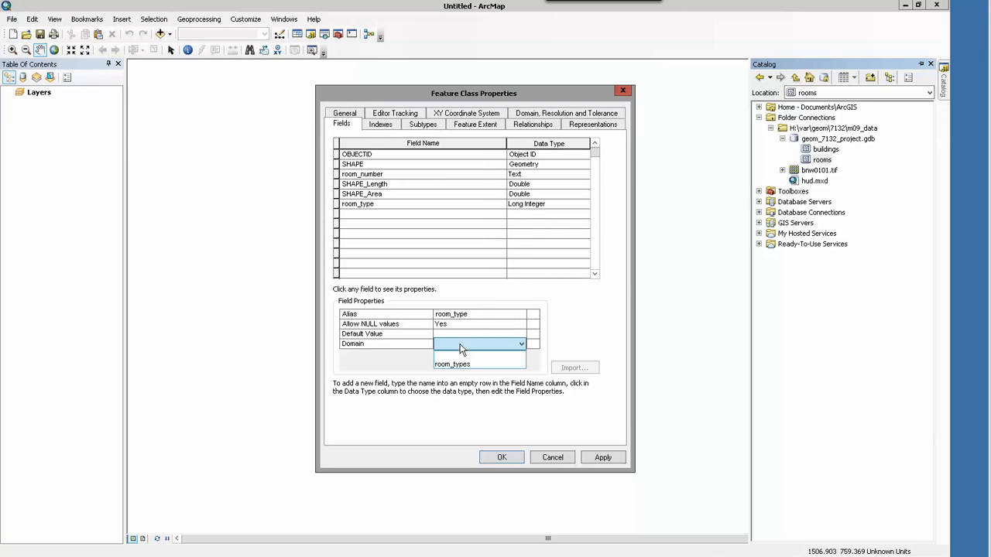
click(462, 364)
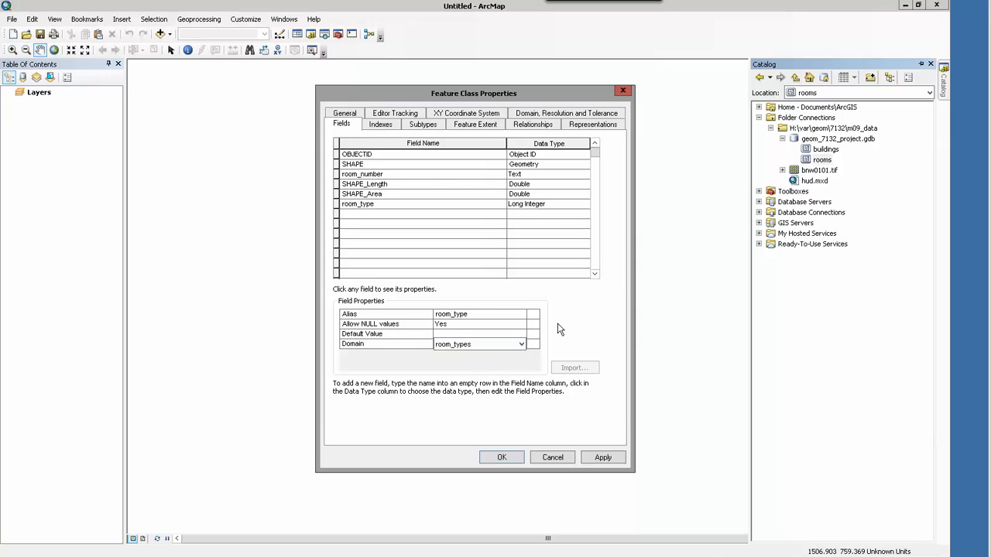
click(603, 457)
- Set the room_type field's default value to 2, apply the change and close the feature class properties
click(507, 345)
key(Up)
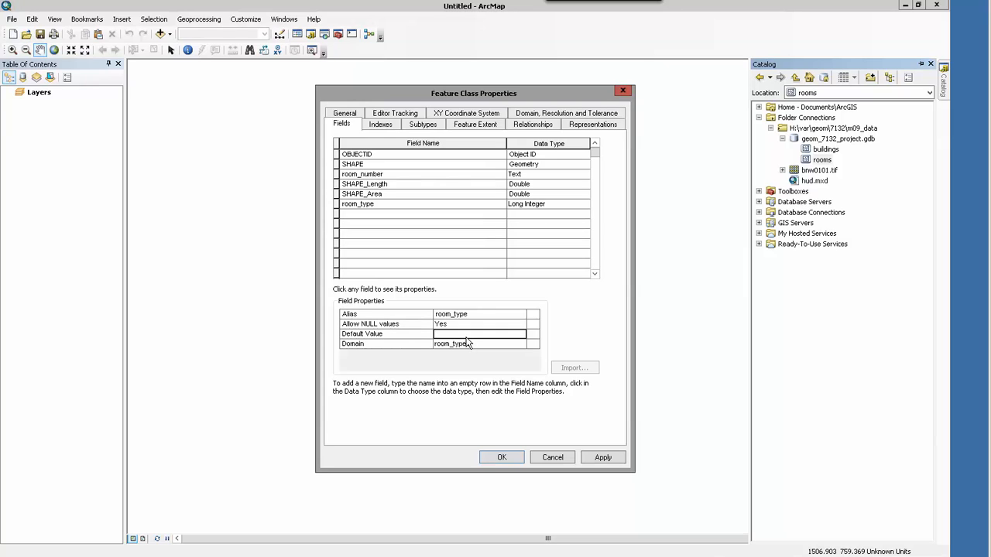
text(2)
click(481, 324)
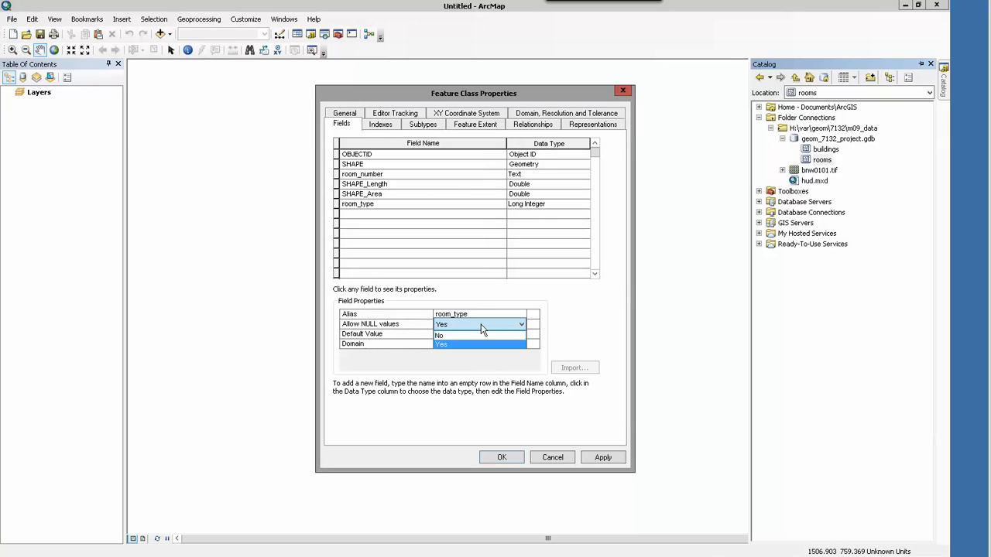
click(598, 456)
click(505, 458)
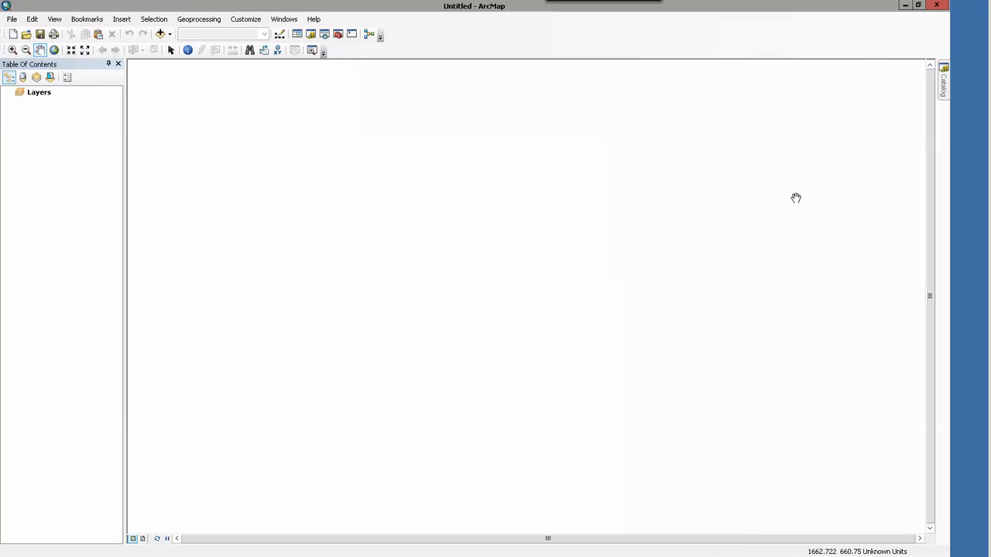
mouse_move(943, 77)
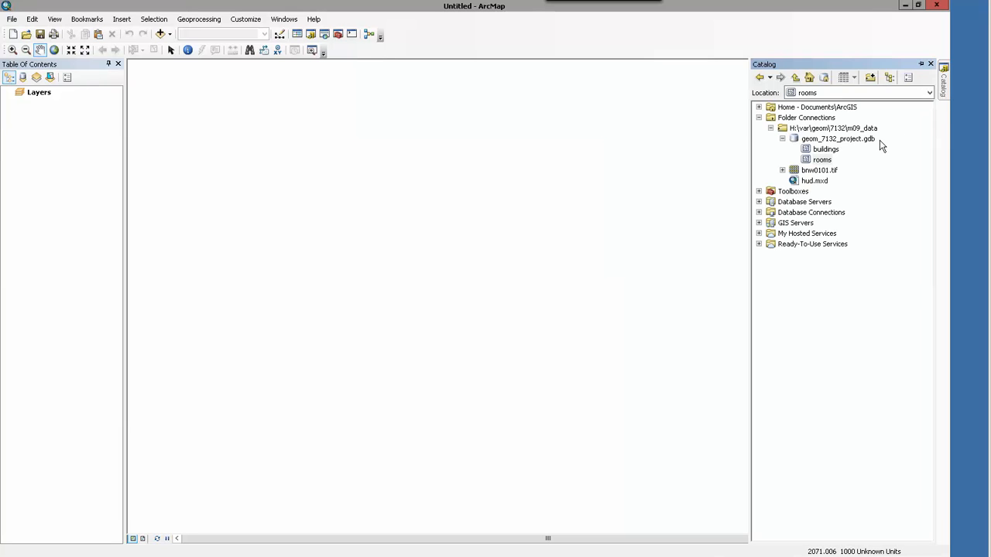
click(825, 149)
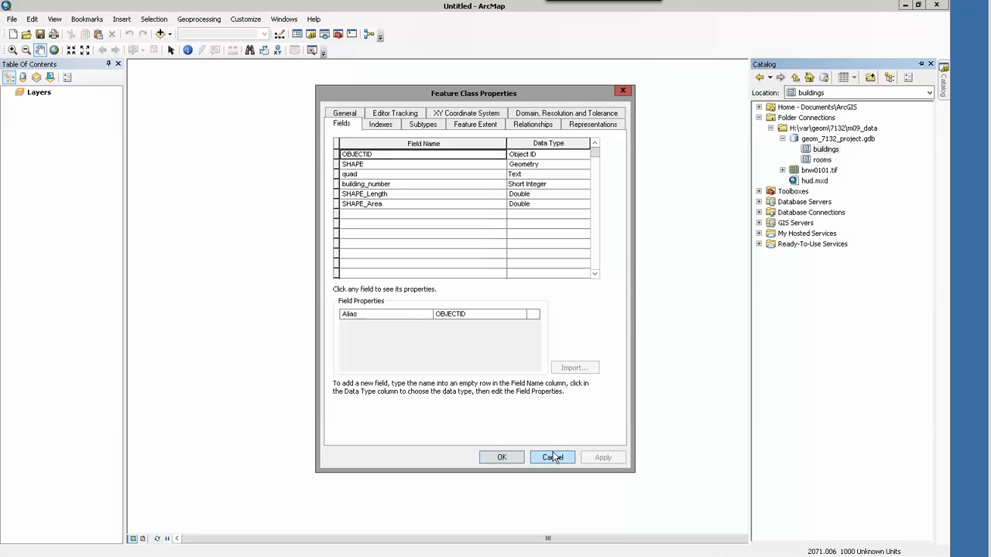
click(553, 457)
- Add the buildings and rooms feature classes to the map as layers, with rooms above buildings
drag(819, 151, 20, 133)
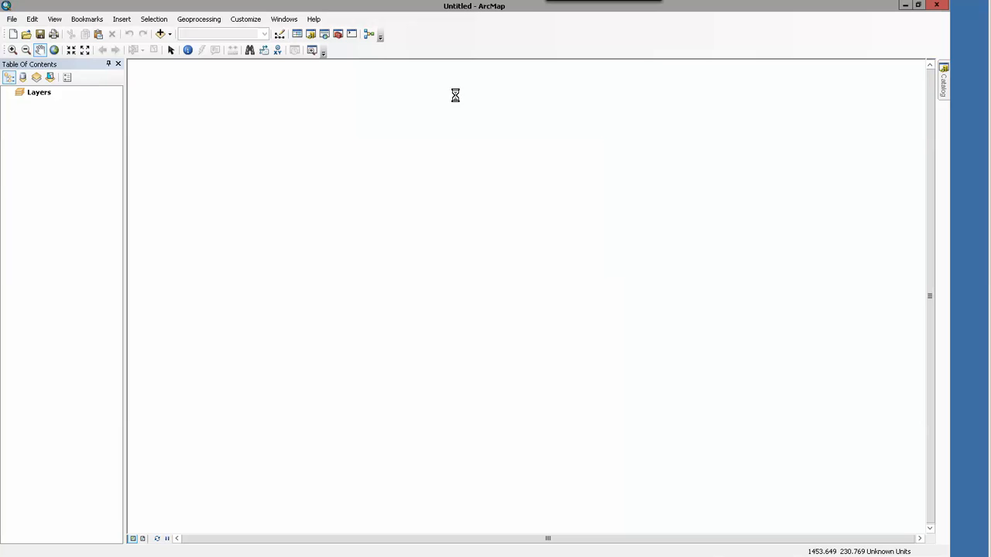
click(940, 92)
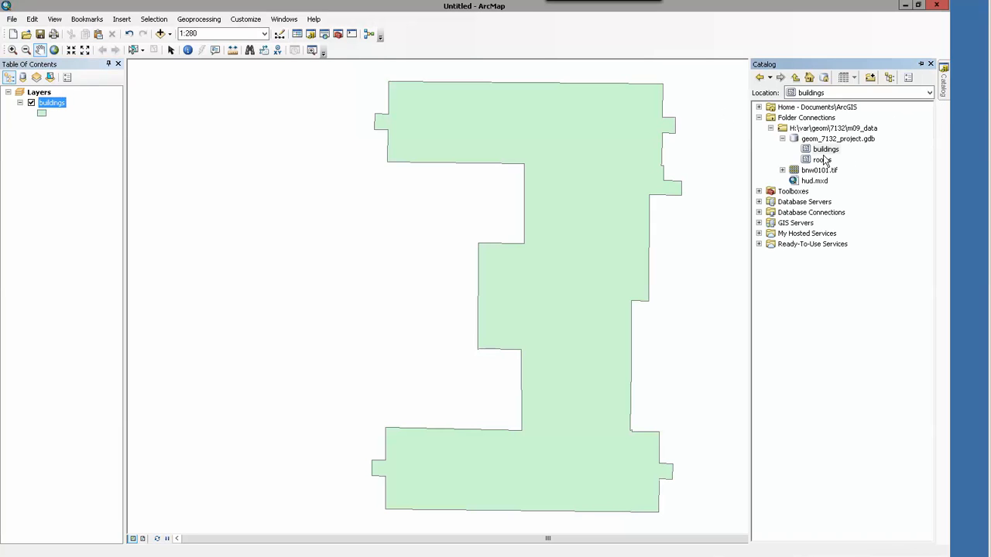
click(817, 161)
drag(815, 165, 53, 125)
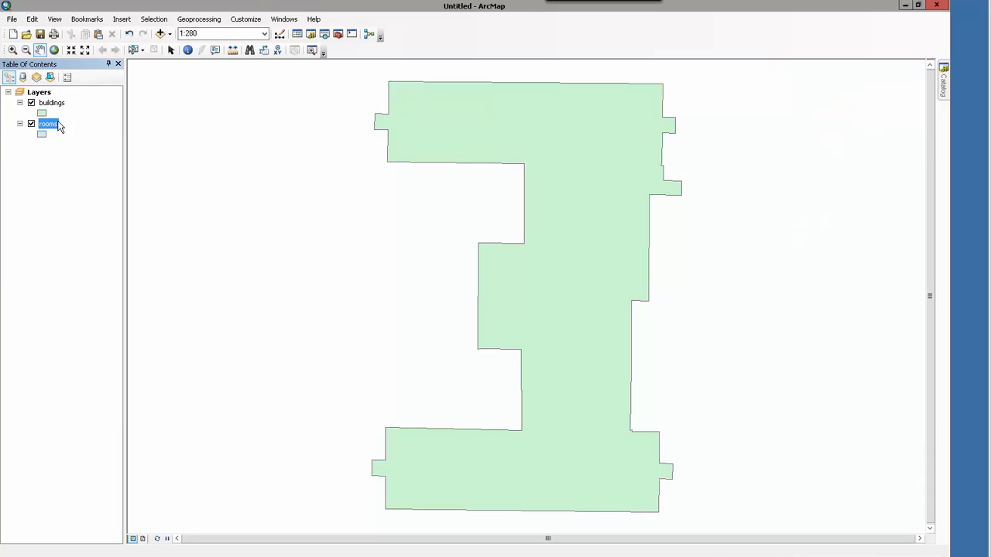
drag(45, 130, 59, 96)
- Change the buildings layer's symbol to the outline-free ESRI Green fill
click(41, 136)
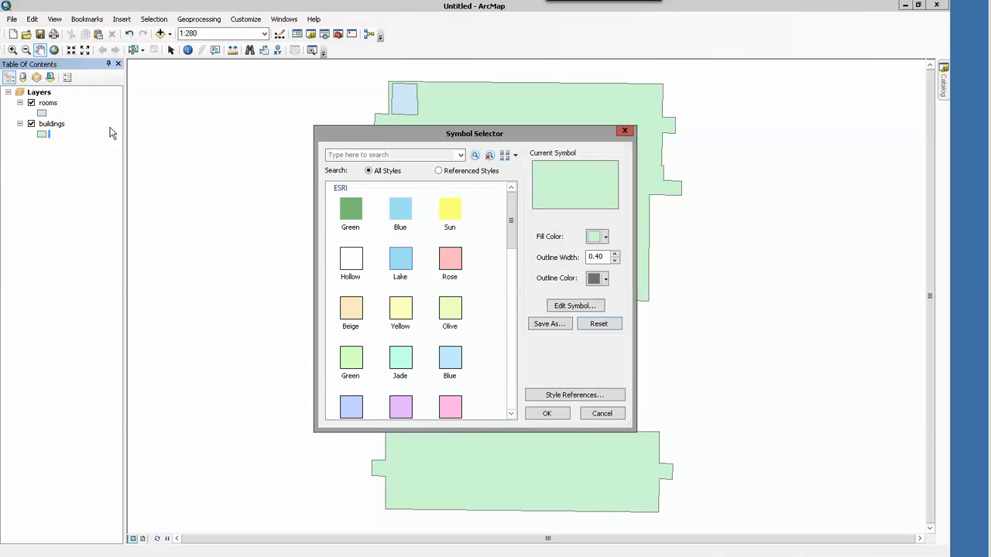
click(351, 214)
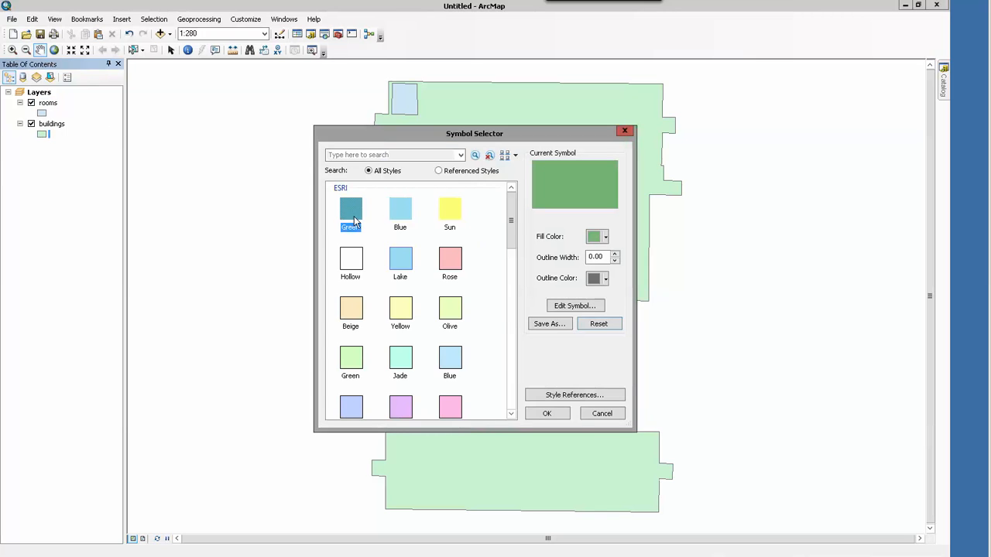
click(547, 413)
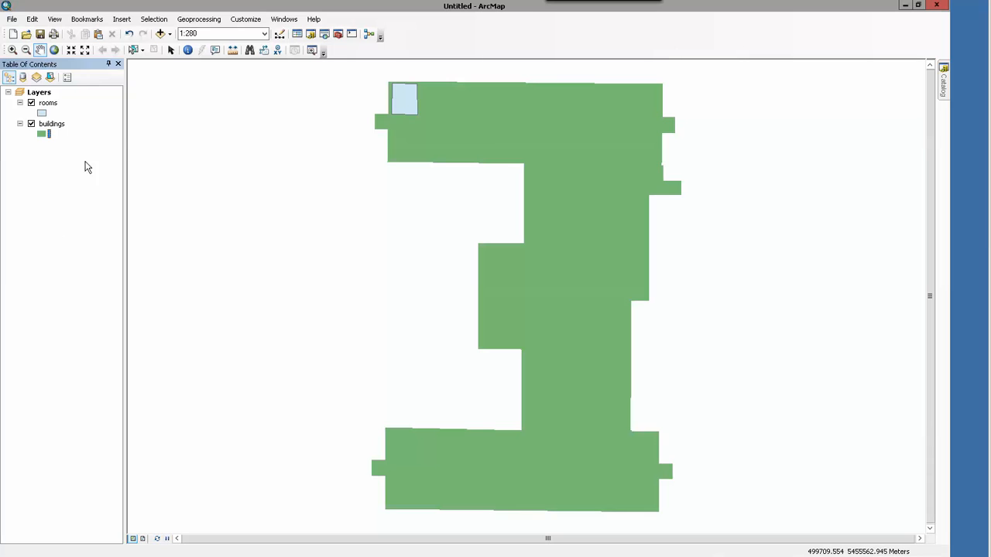
click(77, 117)
click(796, 151)
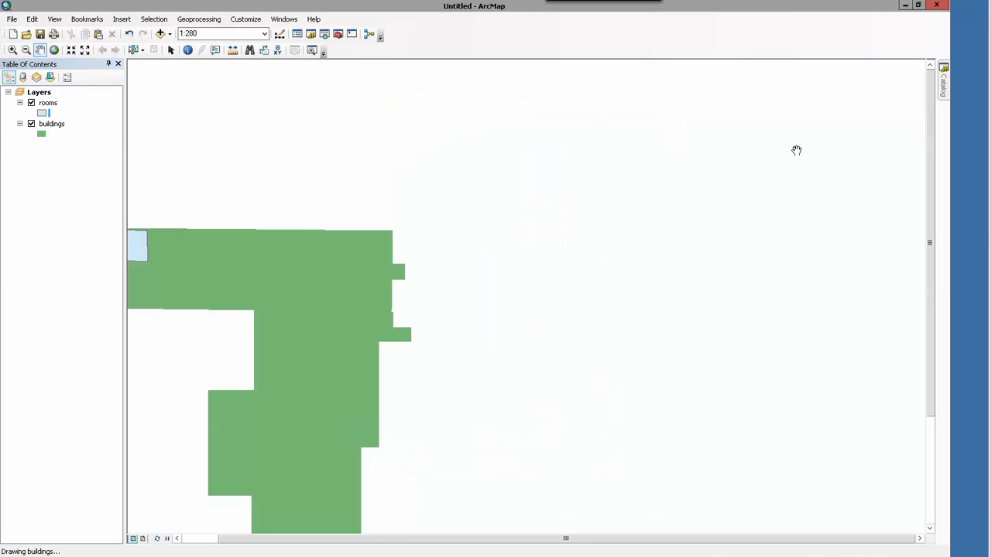
drag(281, 276, 464, 184)
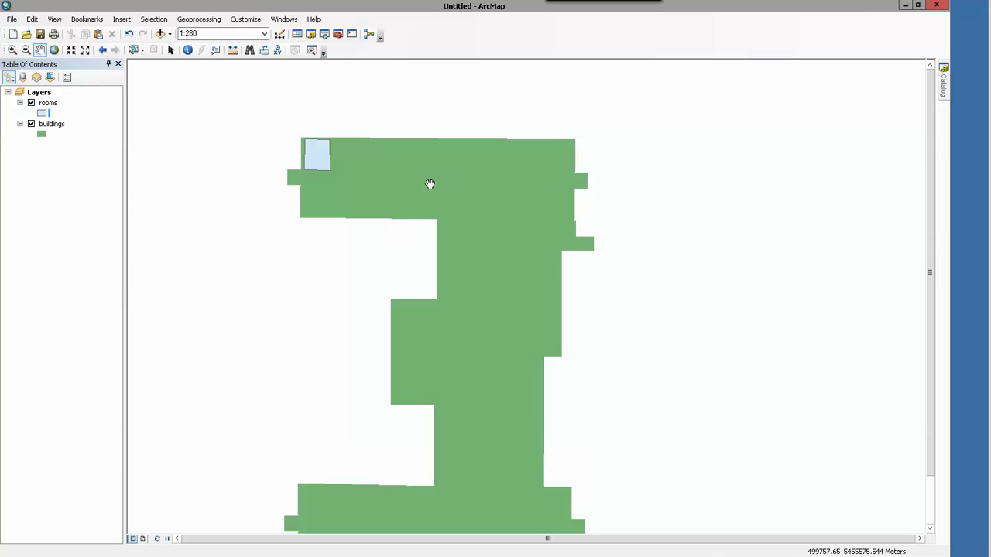
- Display the Editor tools and start an edit session for the rooms and buildings layers
click(279, 35)
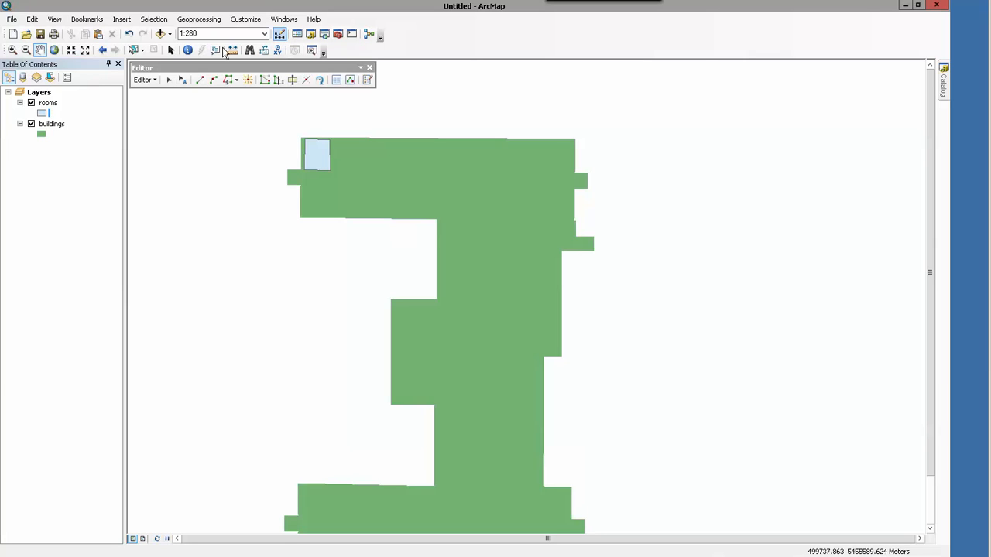
click(153, 81)
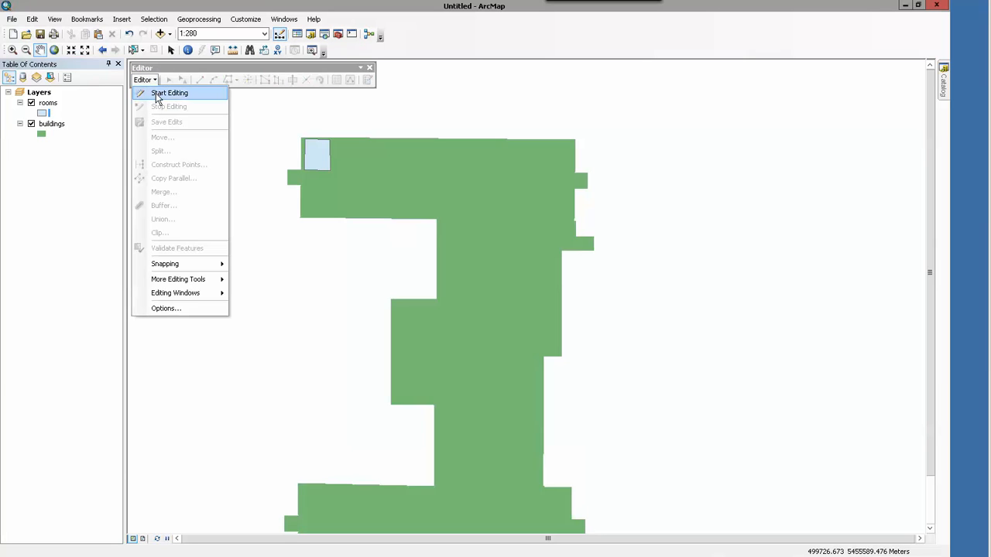
click(155, 93)
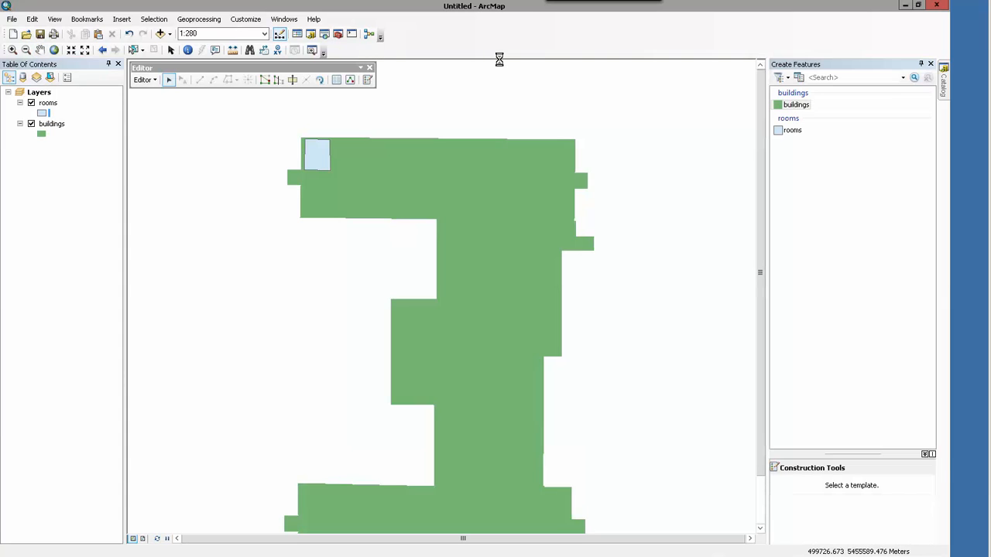
- Select the room polygon in the building's upper-left corner and set its room_type attribute to Office
click(793, 132)
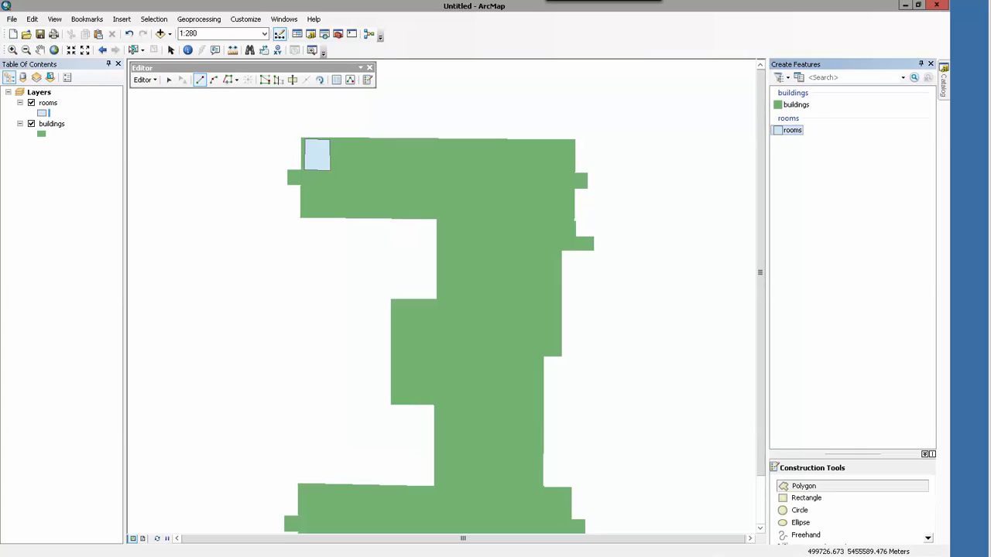
click(168, 79)
click(320, 155)
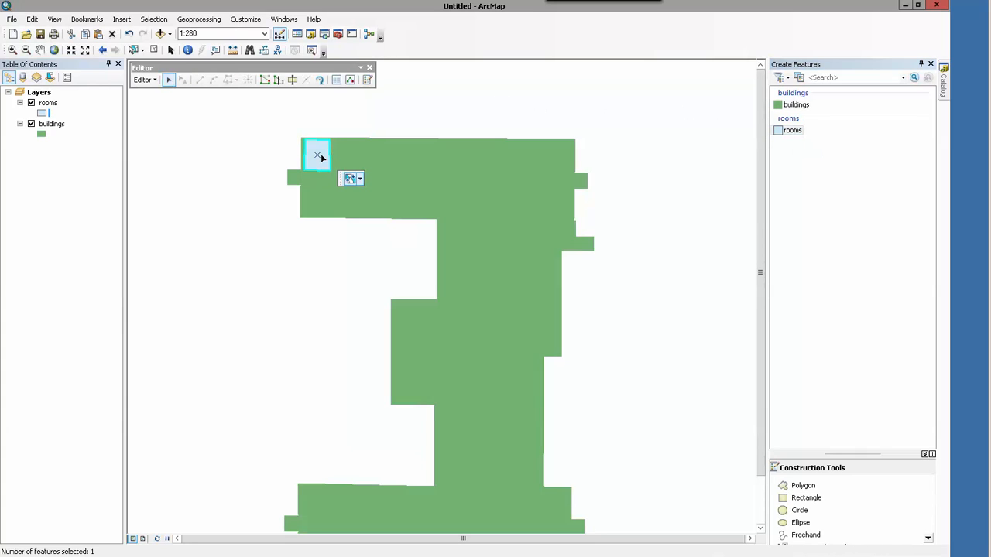
click(336, 81)
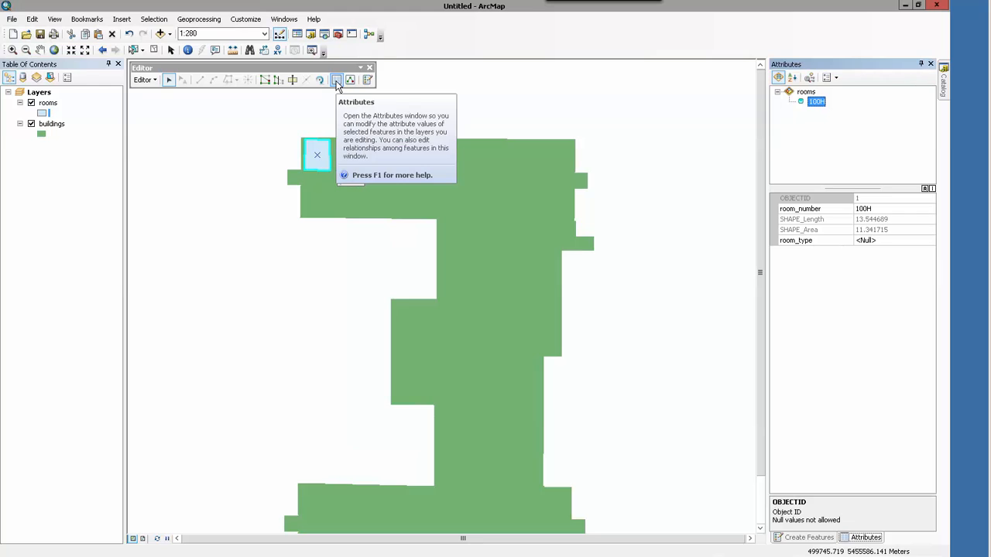
click(887, 240)
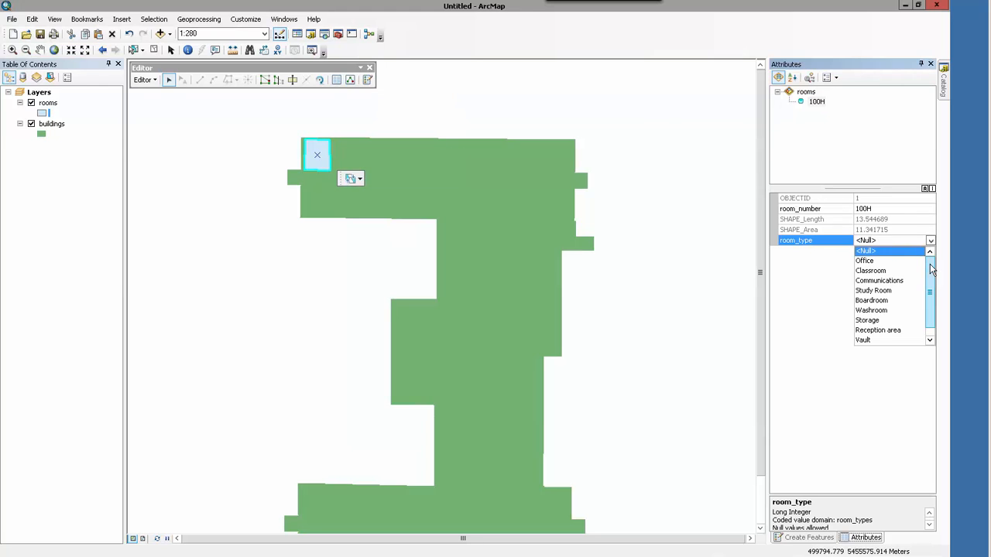
mouse_move(931, 269)
mouse_down()
mouse_move(929, 304)
mouse_move(936, 281)
mouse_up()
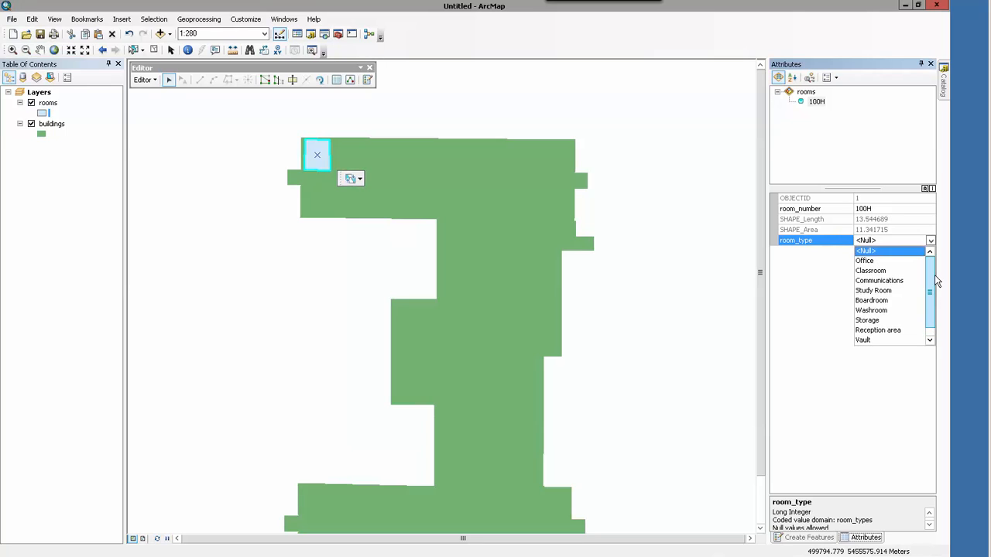
click(867, 262)
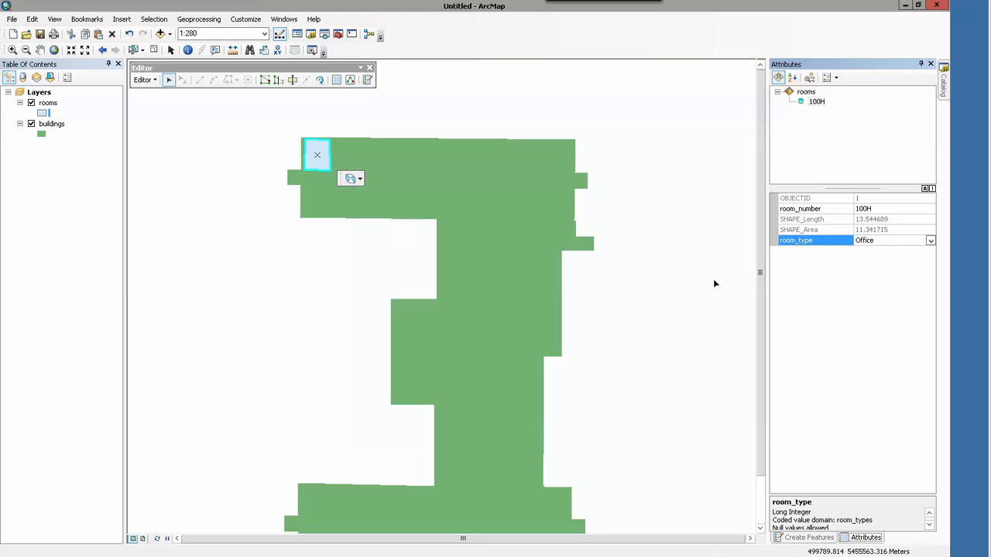
- Save the edits to the rooms layer and stop the edit session
click(144, 80)
click(161, 126)
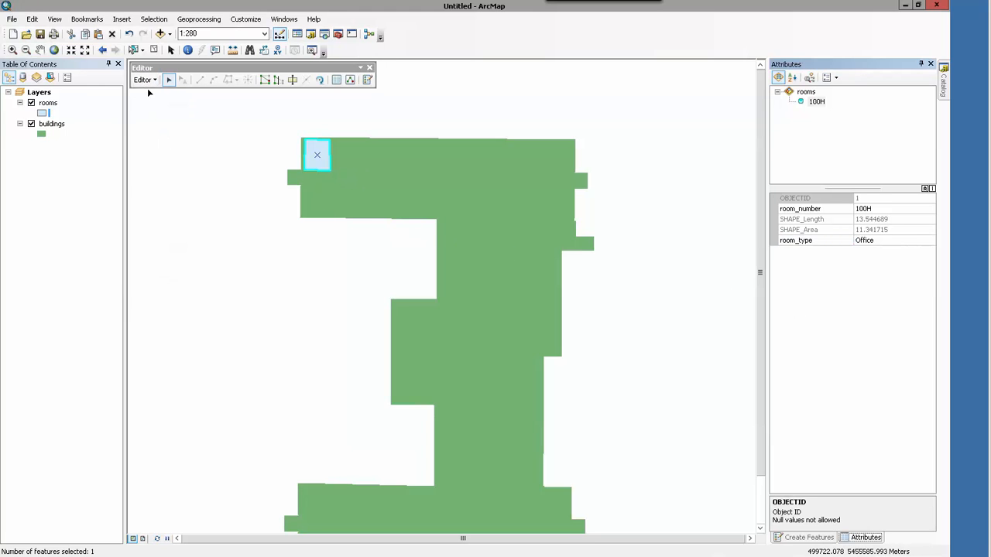
click(146, 80)
click(159, 112)
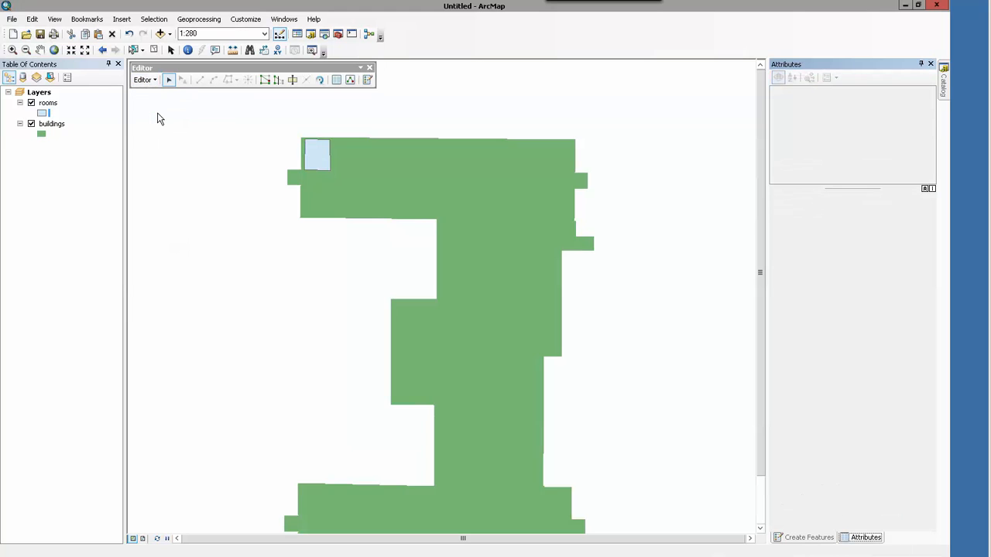